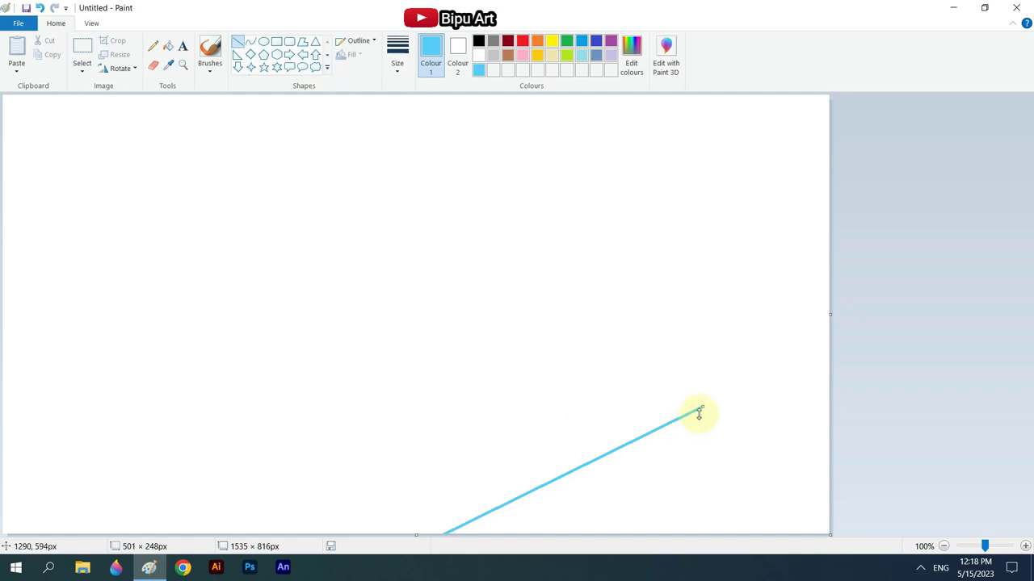
# Extend the light-blue diagonal line past the canvas's right edge, fill the lower-right corner with light blue and the remaining canvas with turquoise
pyautogui.moveTo(707, 407); pyautogui.dragTo(863, 341)
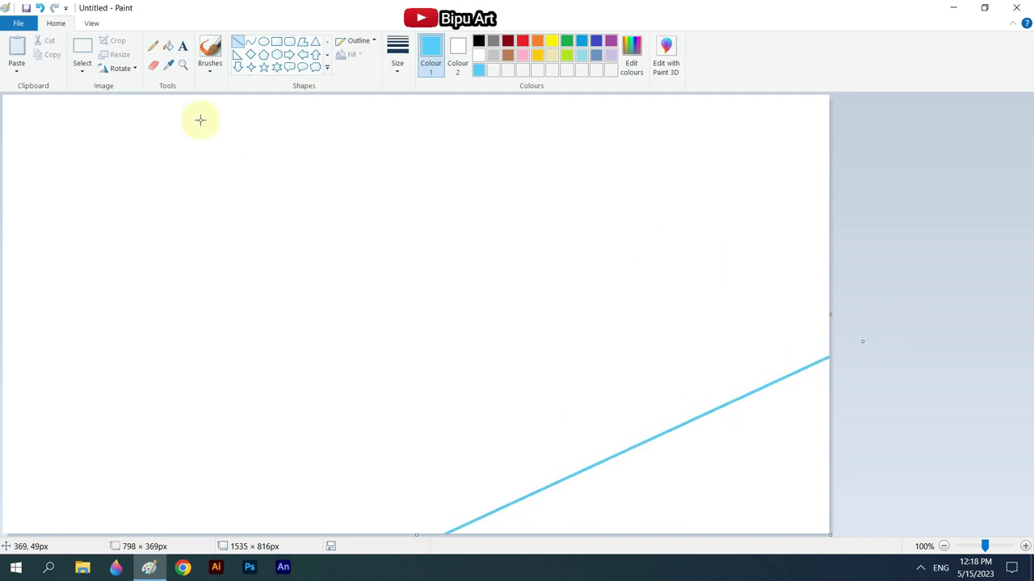
pyautogui.click(171, 48)
pyautogui.click(719, 463)
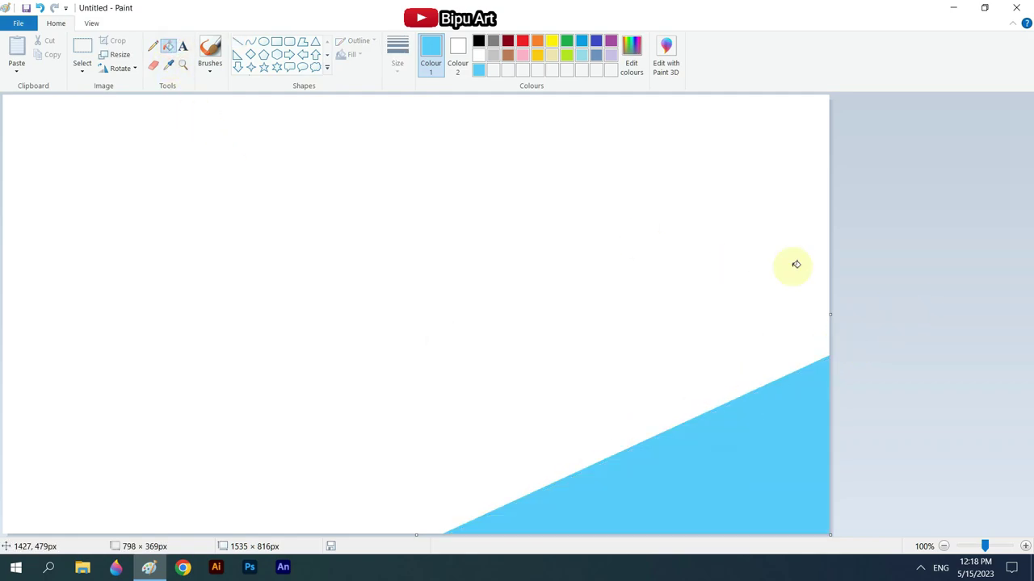
pyautogui.click(579, 42)
pyautogui.click(654, 270)
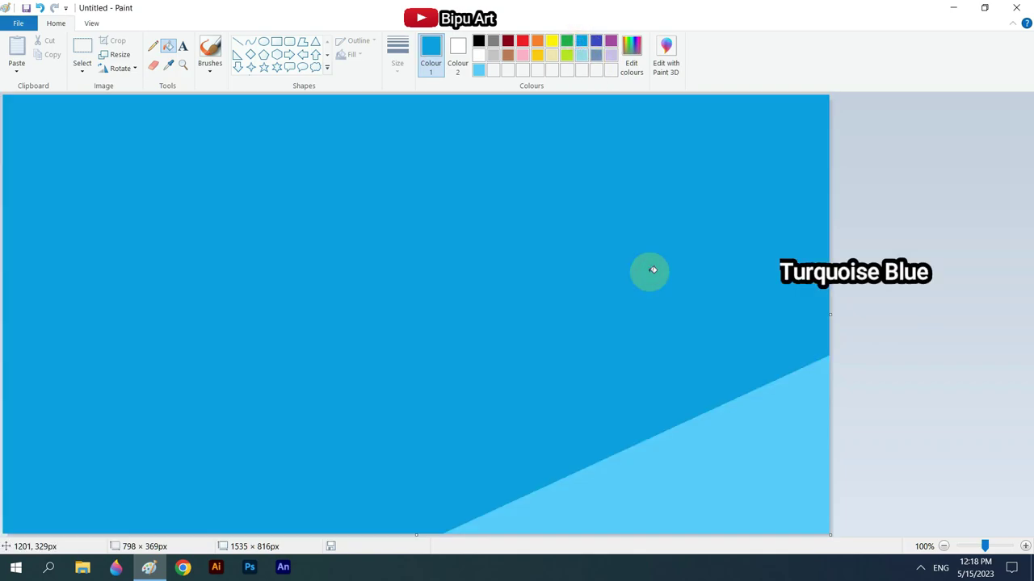
# Mix a darker turquoise (RGB 0, 88, 125), draw a diagonal line across the upper-left part of the canvas and fill that corner with it
pyautogui.click(631, 50)
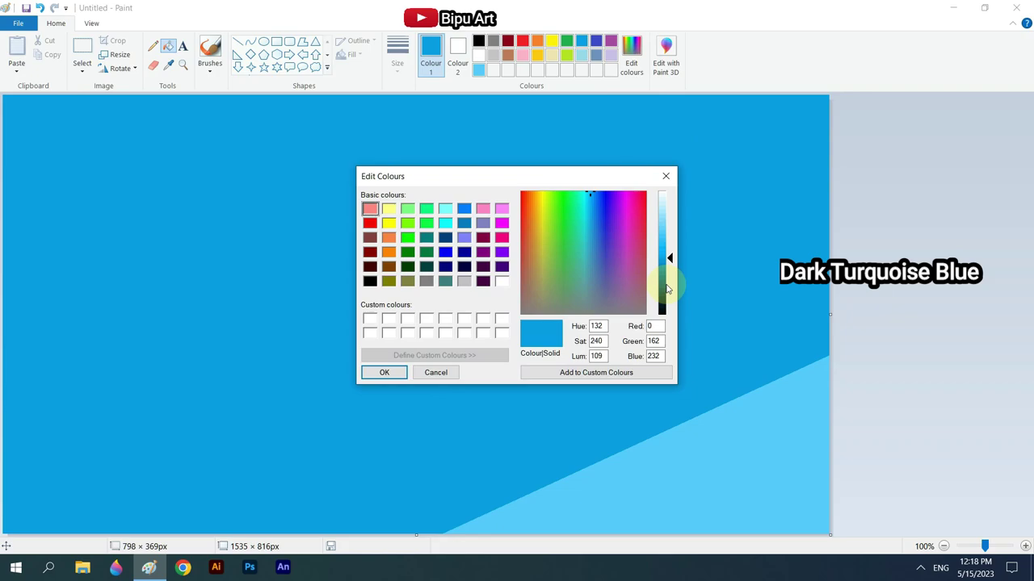
pyautogui.click(667, 287)
pyautogui.click(384, 372)
pyautogui.click(238, 42)
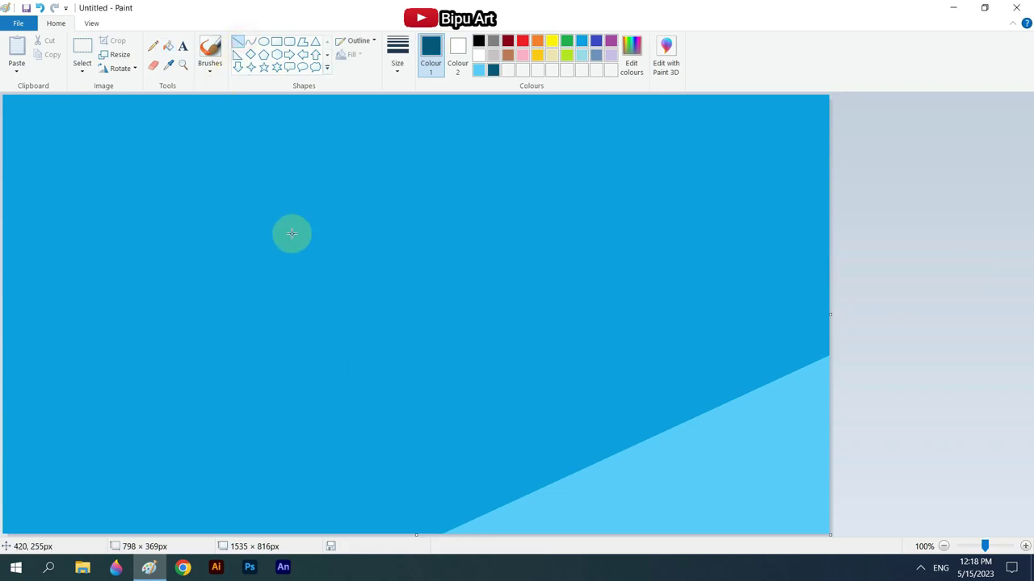
pyautogui.moveTo(356, 200)
pyautogui.mouseDown()
pyautogui.moveTo(27, 399)
pyautogui.moveTo(2, 430)
pyautogui.moveTo(611, 95)
pyautogui.mouseUp()
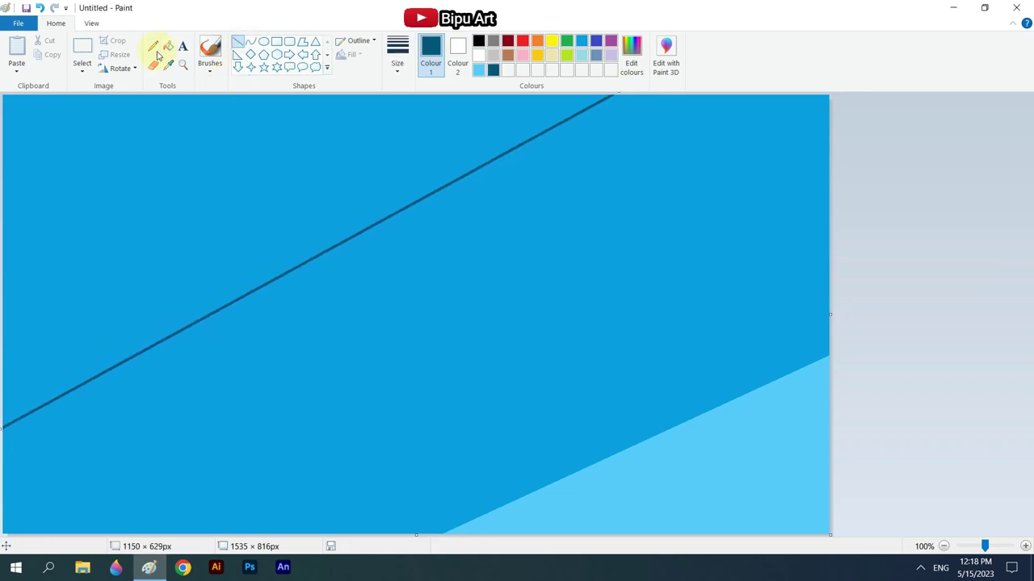
pyautogui.click(168, 46)
pyautogui.click(185, 186)
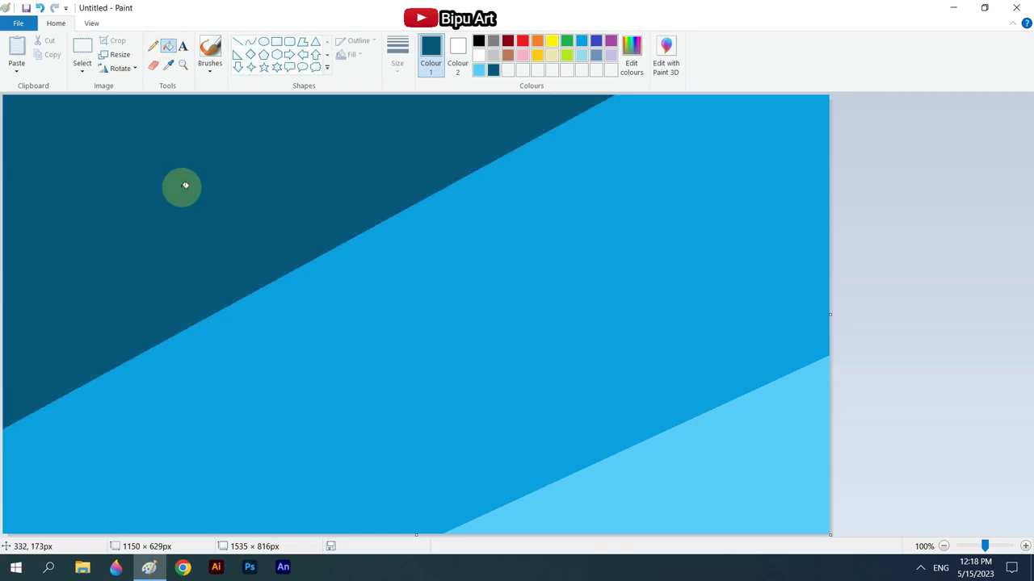
# Resize the image to 1 pixel wide without maintaining the aspect ratio, keeping the height at 816 pixels
pyautogui.click(120, 55)
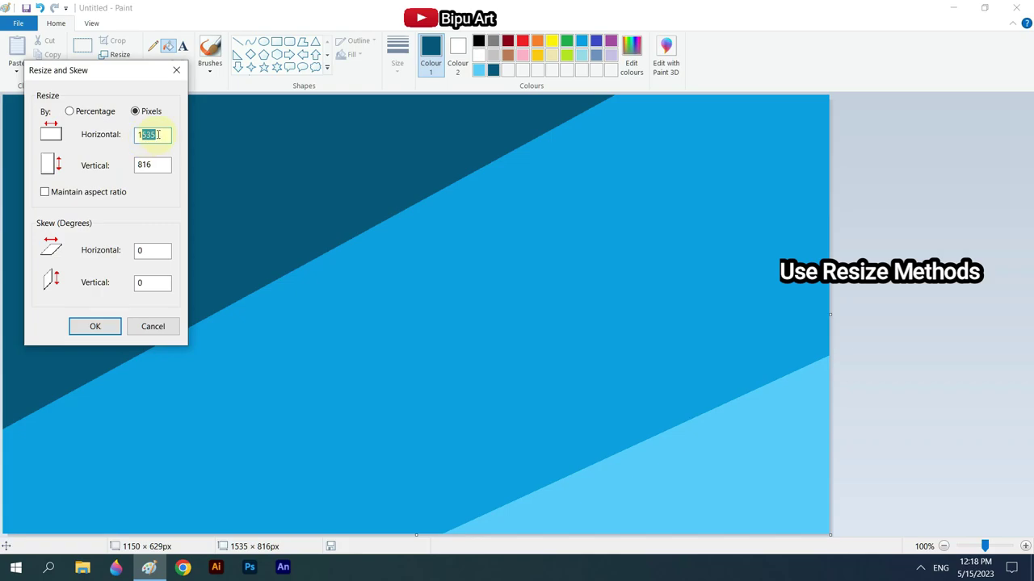
pyautogui.write('1')
pyautogui.press('Return')
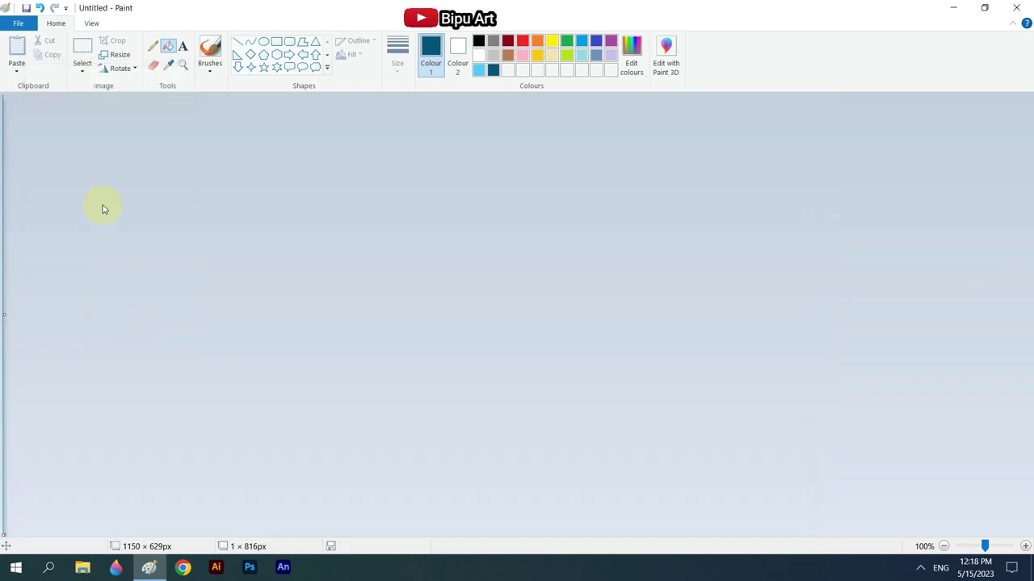
# Stretch the image horizontally to 1535 pixels with the aspect ratio unlocked and the height kept at 816 pixels
pyautogui.click(107, 57)
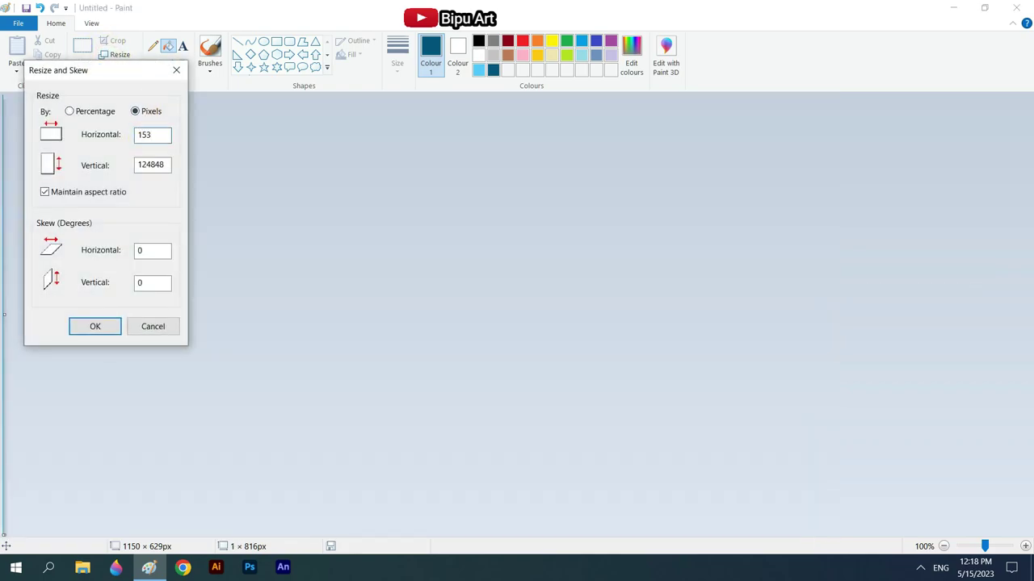
pyautogui.press('Escape')
pyautogui.click(111, 57)
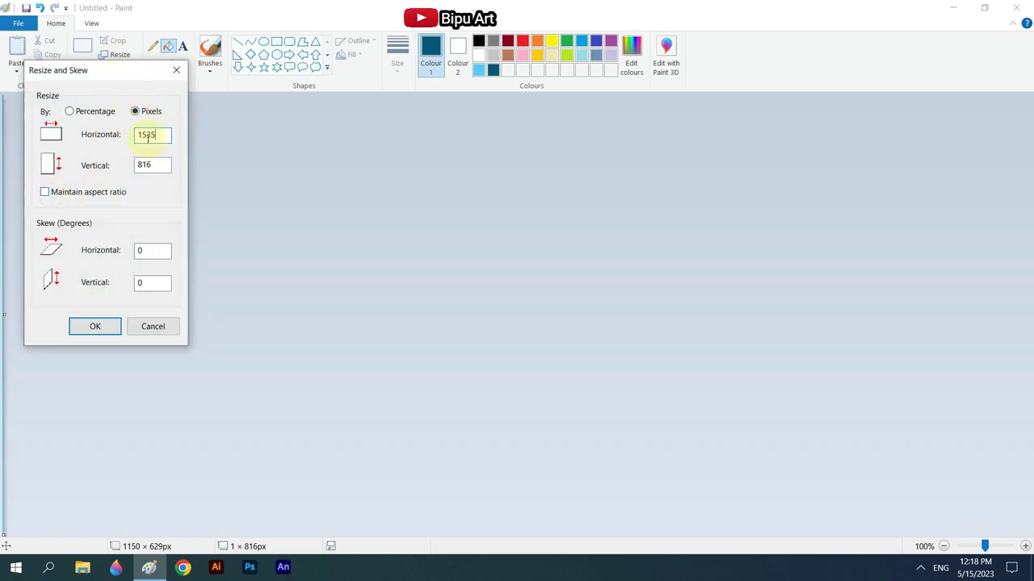
pyautogui.click(107, 324)
# Select the whole gradient and compress it vertically to about 621 pixels tall, leaving a blank strip along the bottom of the canvas
pyautogui.click(83, 73)
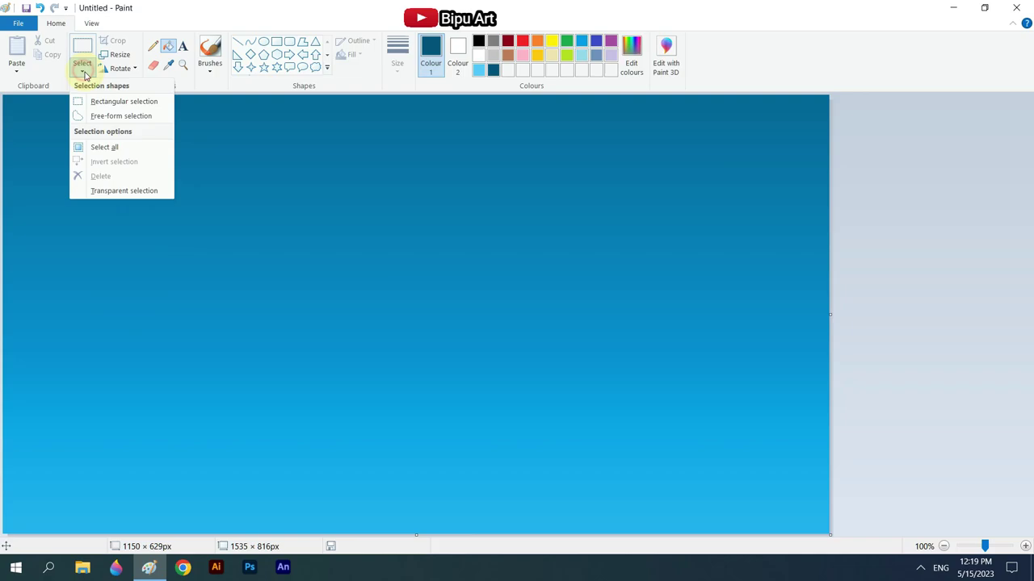
pyautogui.click(105, 146)
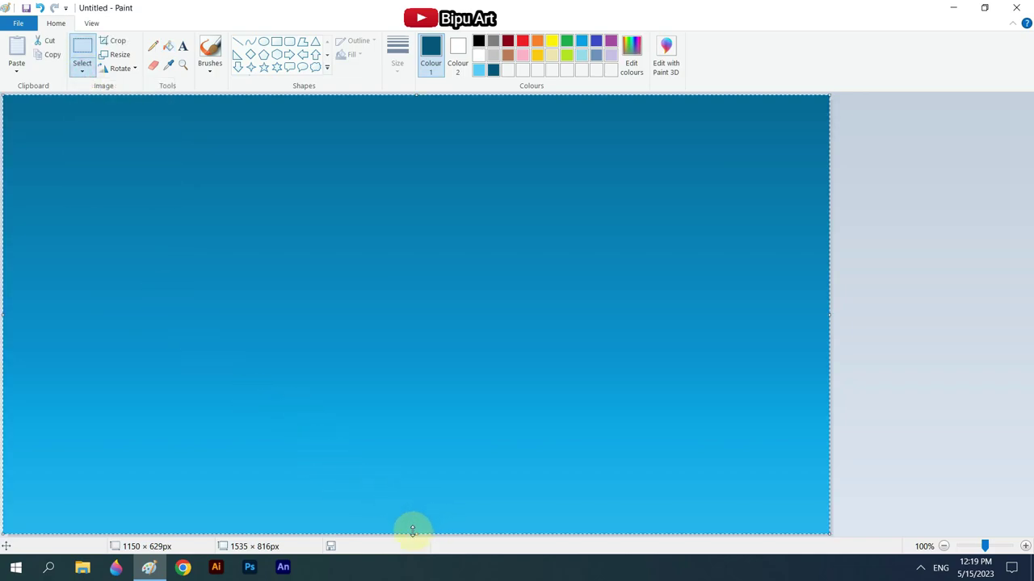
pyautogui.moveTo(412, 530); pyautogui.dragTo(415, 446)
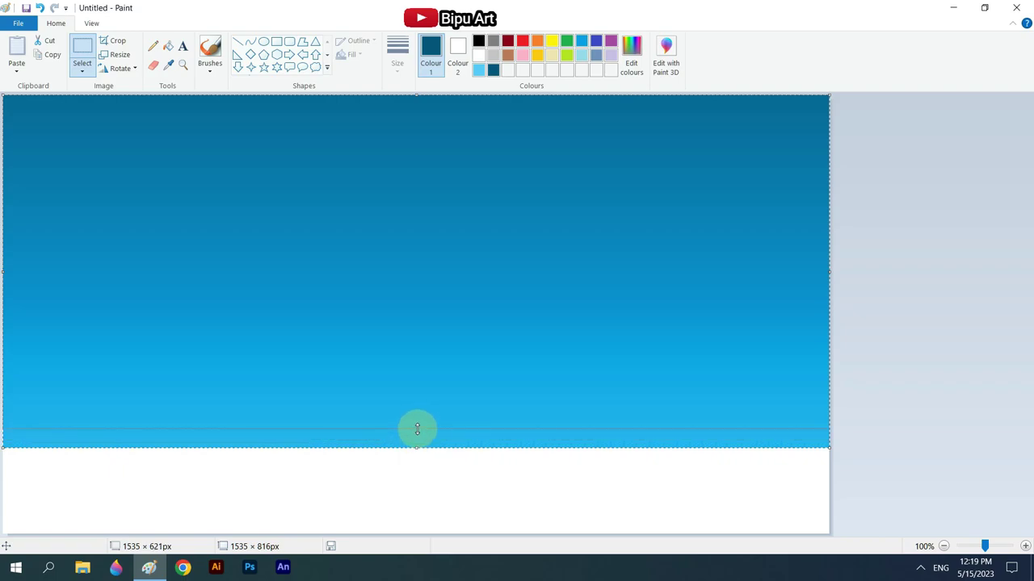
pyautogui.moveTo(416, 429); pyautogui.dragTo(415, 429)
pyautogui.click(380, 451)
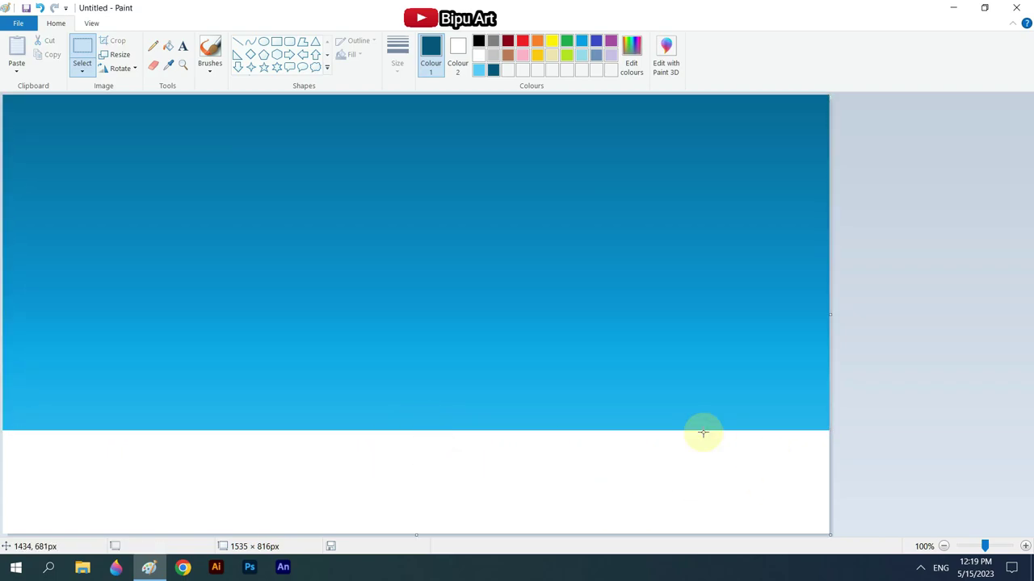
# Mix a very dark turquoise with luminosity 33 (RGB 0, 49, 70) and assign it to Colour 2
pyautogui.click(633, 50)
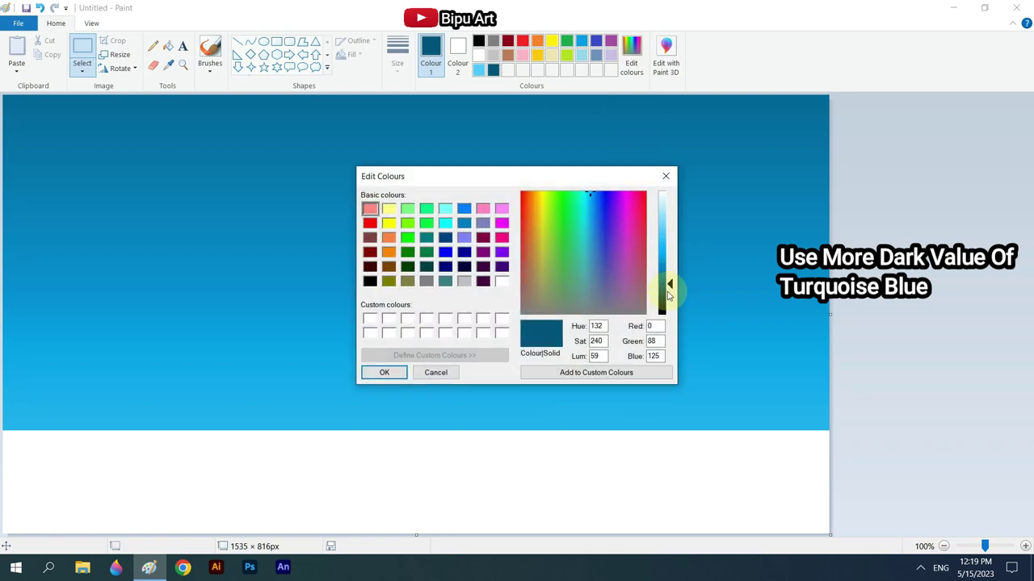
pyautogui.moveTo(668, 295); pyautogui.dragTo(668, 302)
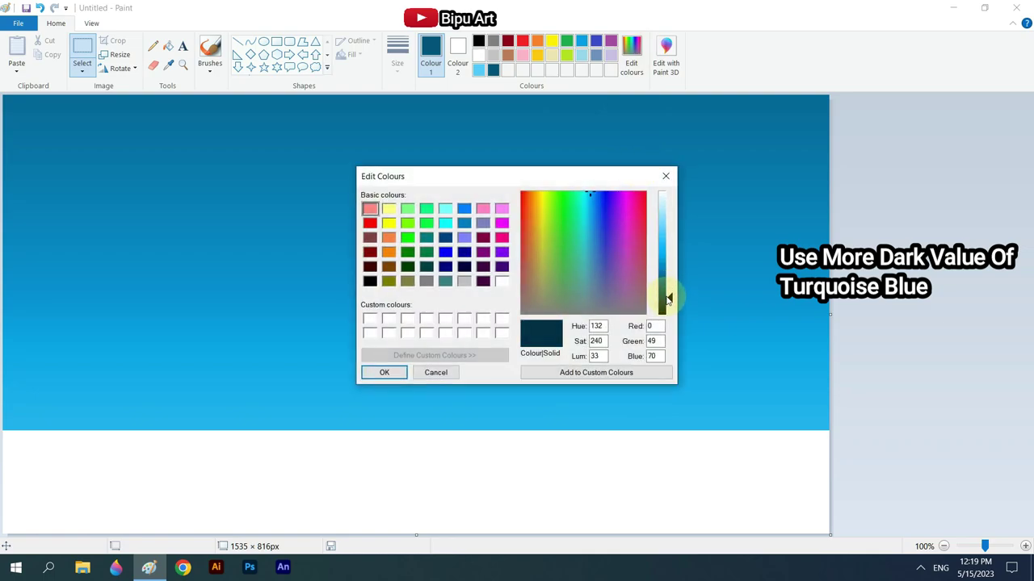
pyautogui.click(373, 373)
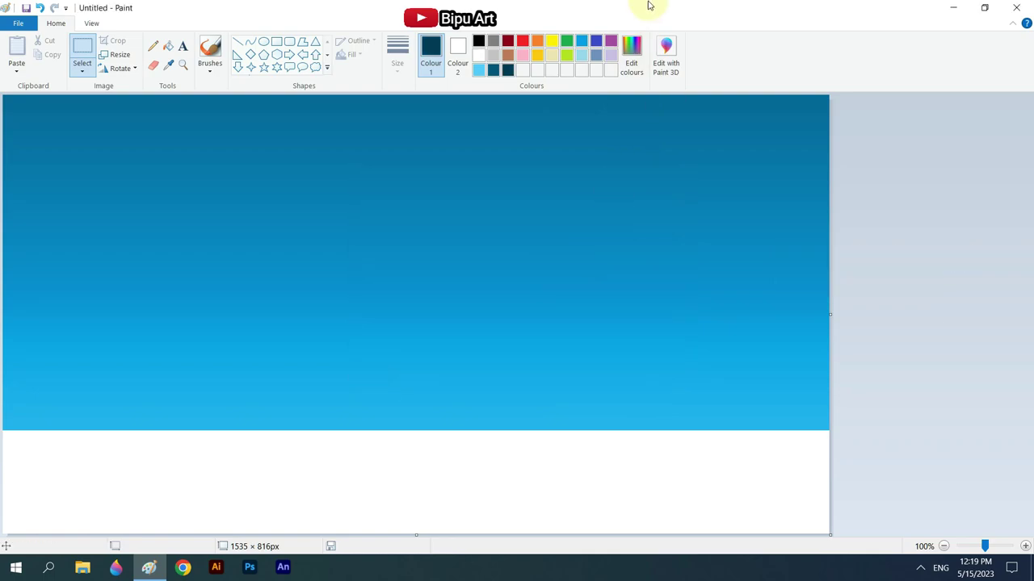
pyautogui.click(458, 62)
pyautogui.click(509, 71)
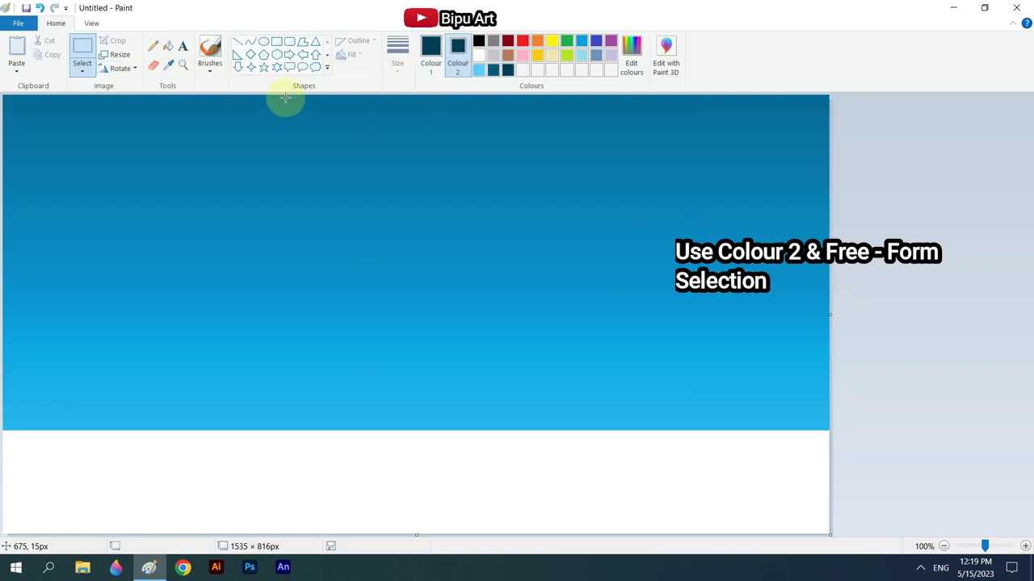
# Outline a jagged mountain range along the full width of the horizon with free-form selection and delete it to fill it with Colour 2
pyautogui.click(96, 69)
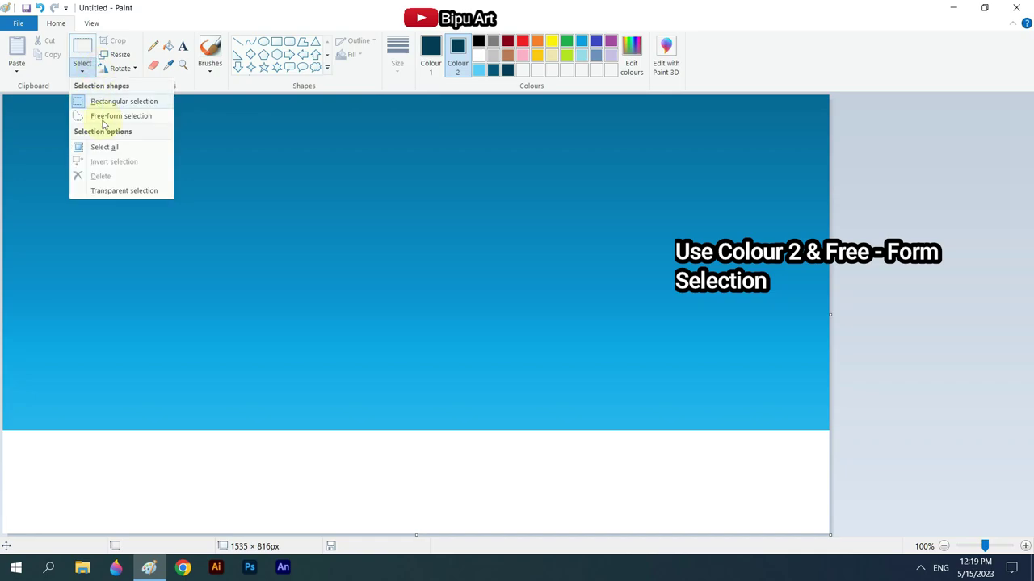
pyautogui.click(107, 116)
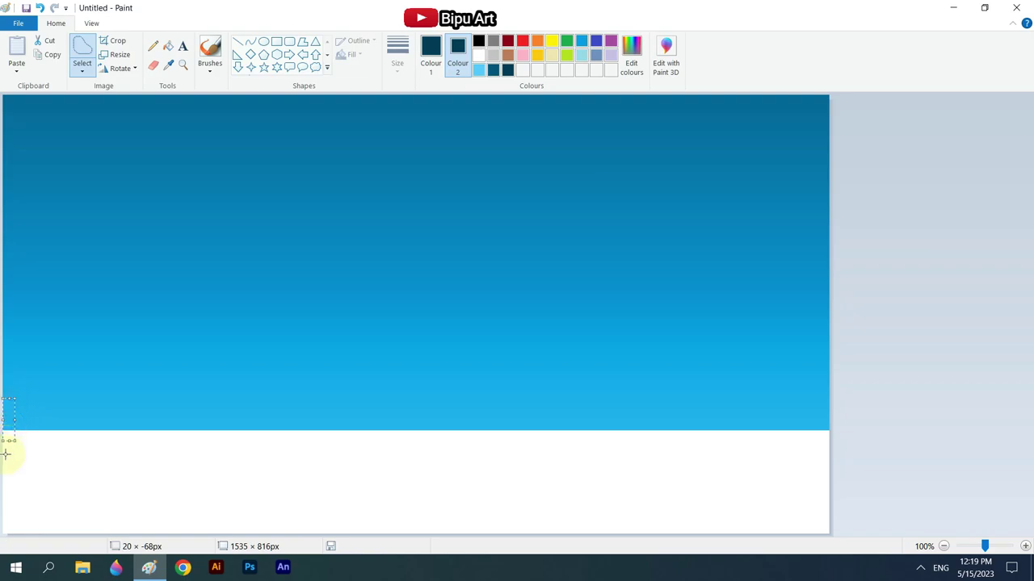
pyautogui.click(38, 459)
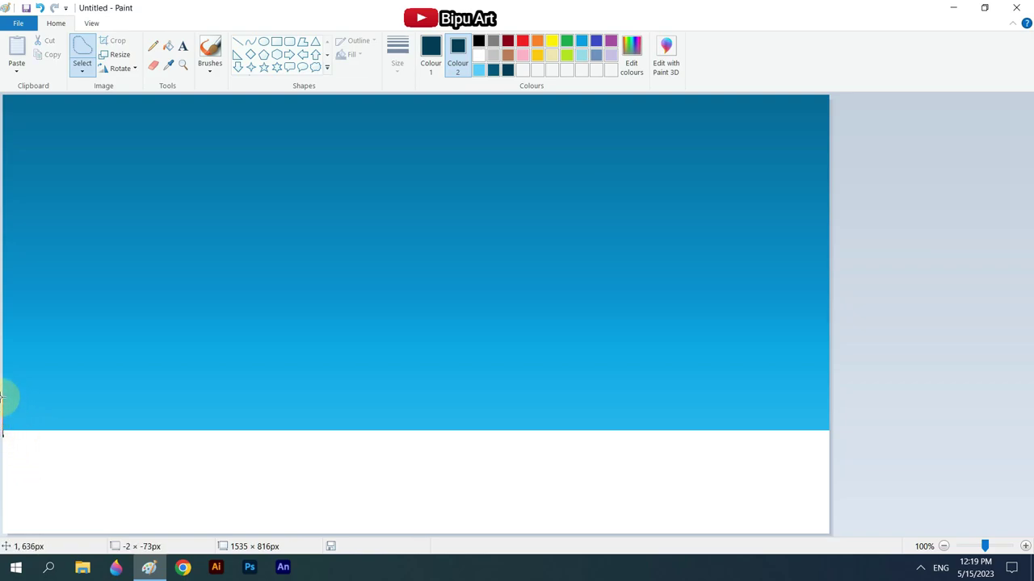
pyautogui.moveTo(25, 409)
pyautogui.mouseDown()
pyautogui.moveTo(124, 422)
pyautogui.moveTo(229, 398)
pyautogui.moveTo(390, 416)
pyautogui.moveTo(456, 396)
pyautogui.moveTo(505, 413)
pyautogui.moveTo(567, 392)
pyautogui.moveTo(599, 404)
pyautogui.moveTo(672, 396)
pyautogui.moveTo(829, 440)
pyautogui.mouseUp()
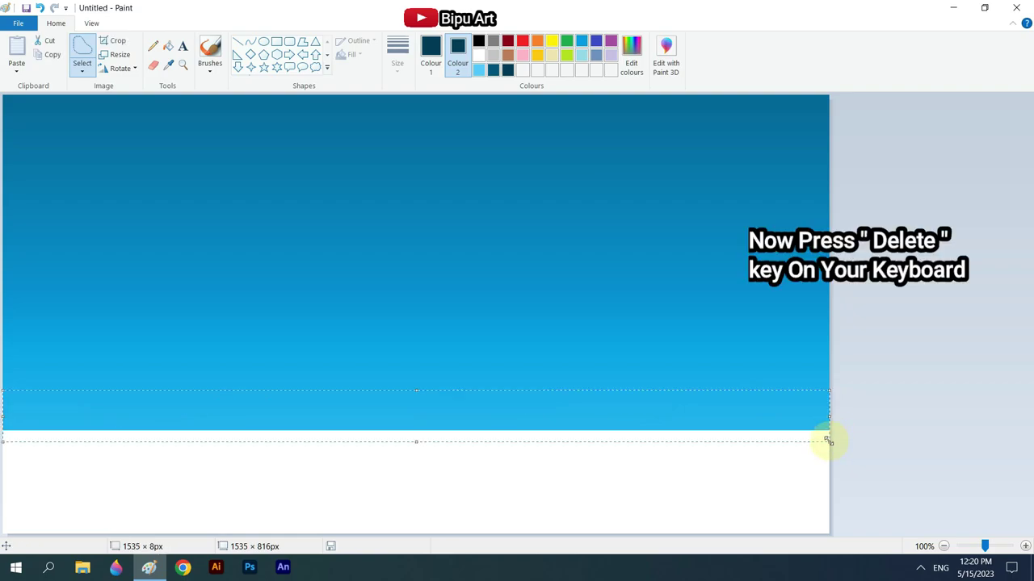
pyautogui.press('Delete')
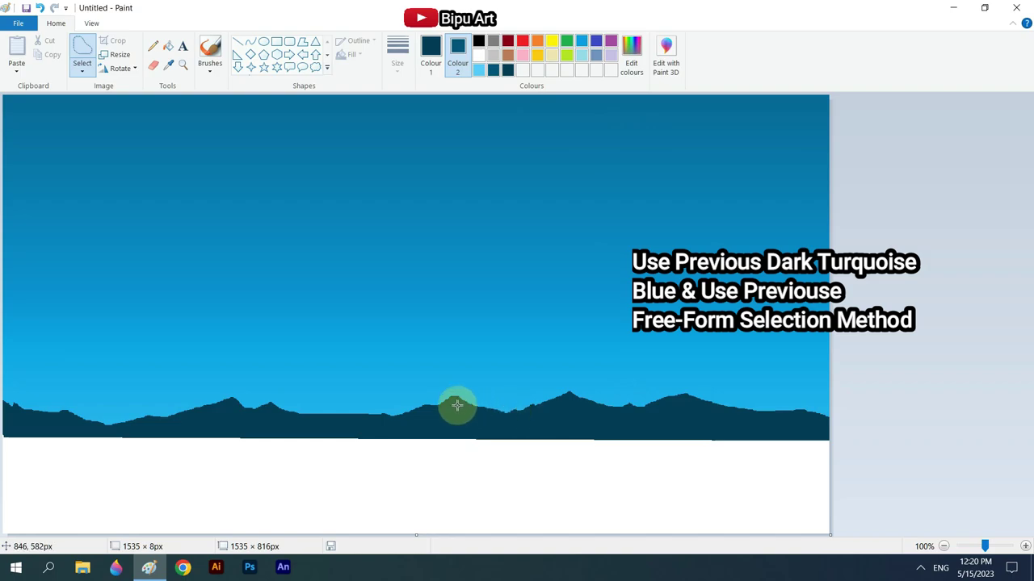
# Add lighter dark-turquoise highlights to the right-hand sides of the mountain peaks by deleting small free-form selections
pyautogui.moveTo(455, 397)
pyautogui.mouseDown()
pyautogui.moveTo(519, 414)
pyautogui.moveTo(455, 398)
pyautogui.mouseUp()
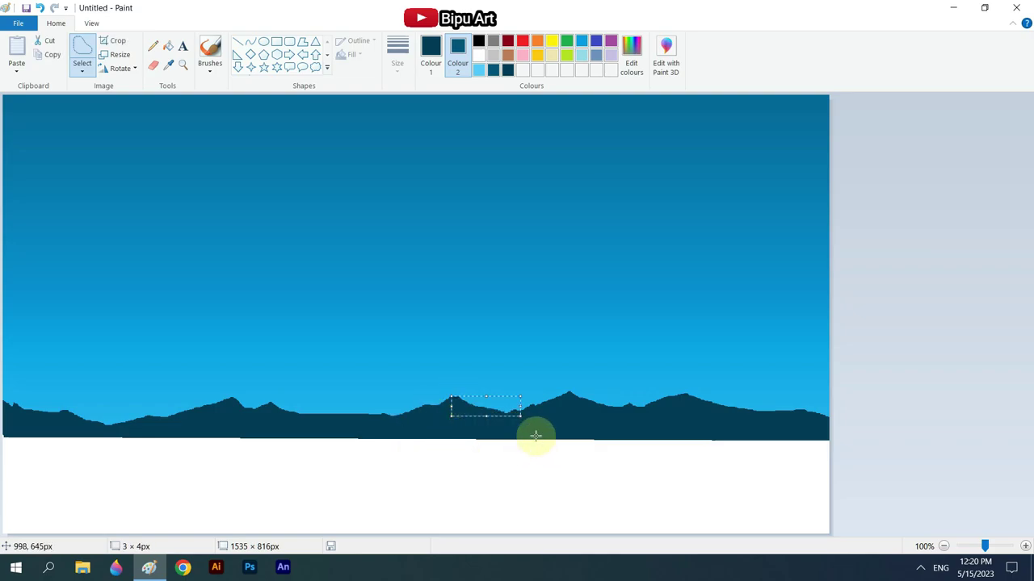
pyautogui.moveTo(571, 392)
pyautogui.mouseDown()
pyautogui.moveTo(624, 412)
pyautogui.moveTo(573, 395)
pyautogui.mouseUp()
pyautogui.press('Delete')
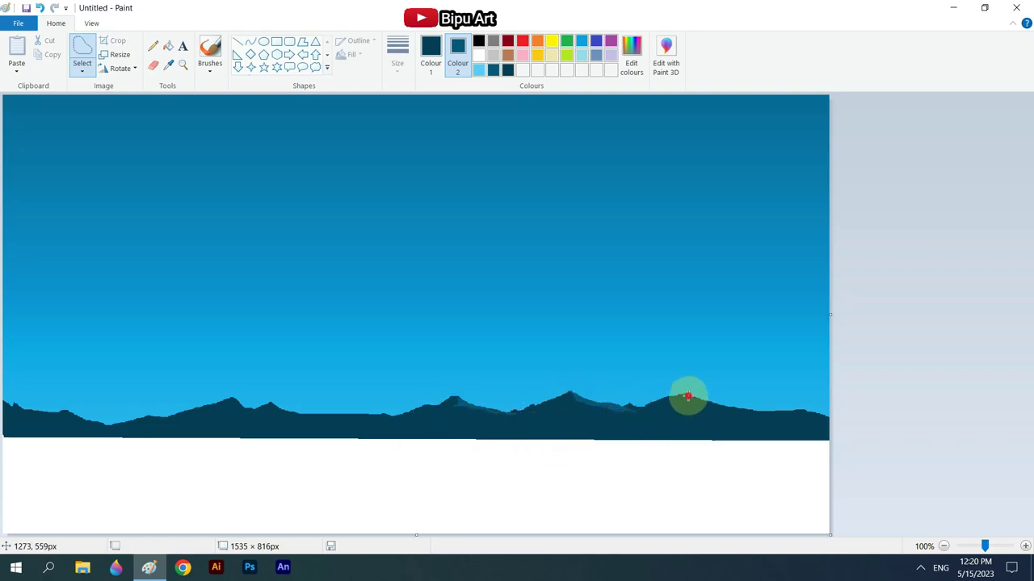
pyautogui.moveTo(688, 395)
pyautogui.mouseDown()
pyautogui.moveTo(759, 415)
pyautogui.moveTo(689, 398)
pyautogui.mouseUp()
pyautogui.press('Delete')
pyautogui.moveTo(270, 402)
pyautogui.mouseDown()
pyautogui.moveTo(341, 416)
pyautogui.moveTo(270, 403)
pyautogui.moveTo(265, 416)
pyautogui.moveTo(236, 400)
pyautogui.mouseUp()
pyautogui.press('Delete')
pyautogui.press('Delete')
pyautogui.moveTo(69, 411)
pyautogui.mouseDown()
pyautogui.moveTo(115, 429)
pyautogui.moveTo(69, 414)
pyautogui.mouseUp()
pyautogui.press('Delete')
# Add thin dark-turquoise streaks along the lower mountain slopes by deleting narrow free-form selections across the range
pyautogui.moveTo(326, 419)
pyautogui.mouseDown()
pyautogui.moveTo(393, 430)
pyautogui.moveTo(324, 420)
pyautogui.mouseUp()
pyautogui.press('Delete')
pyautogui.moveTo(449, 418); pyautogui.dragTo(454, 419)
pyautogui.press('Delete')
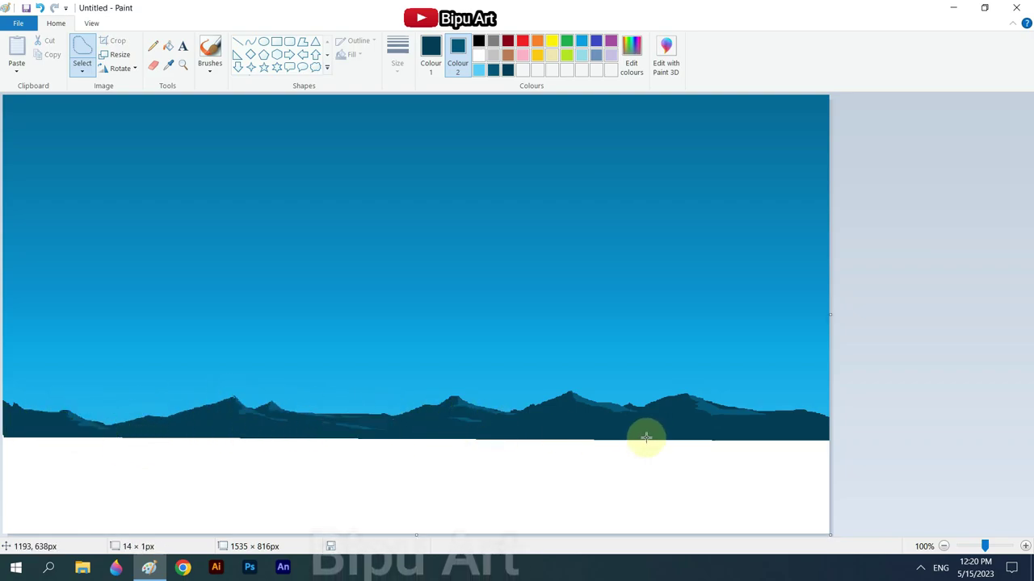
pyautogui.moveTo(576, 409); pyautogui.dragTo(578, 410)
pyautogui.press('Delete')
pyautogui.moveTo(691, 410)
pyautogui.mouseDown()
pyautogui.moveTo(771, 426)
pyautogui.moveTo(698, 414)
pyautogui.mouseUp()
pyautogui.press('Delete')
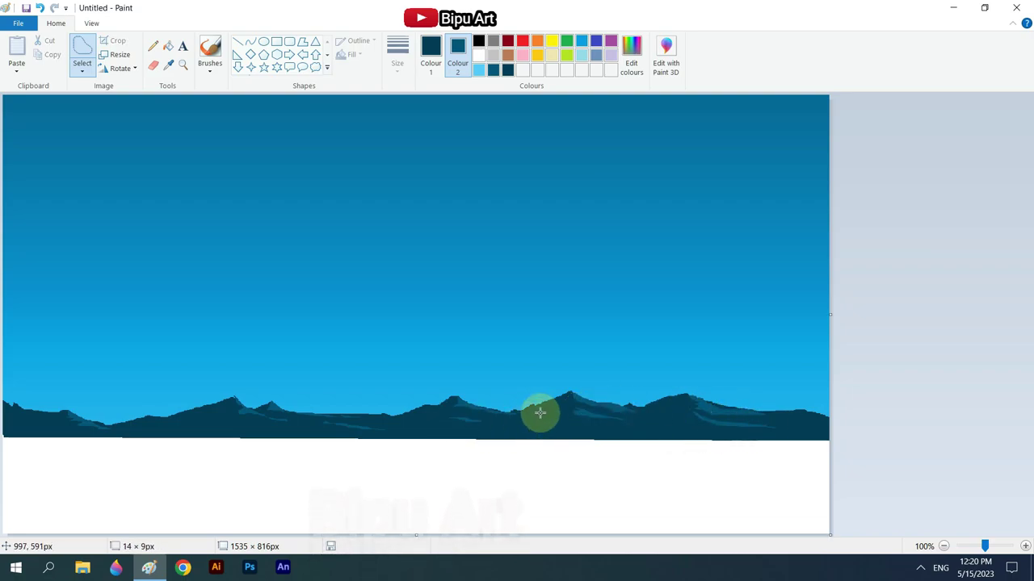
pyautogui.moveTo(243, 413); pyautogui.dragTo(239, 410)
pyautogui.press('Delete')
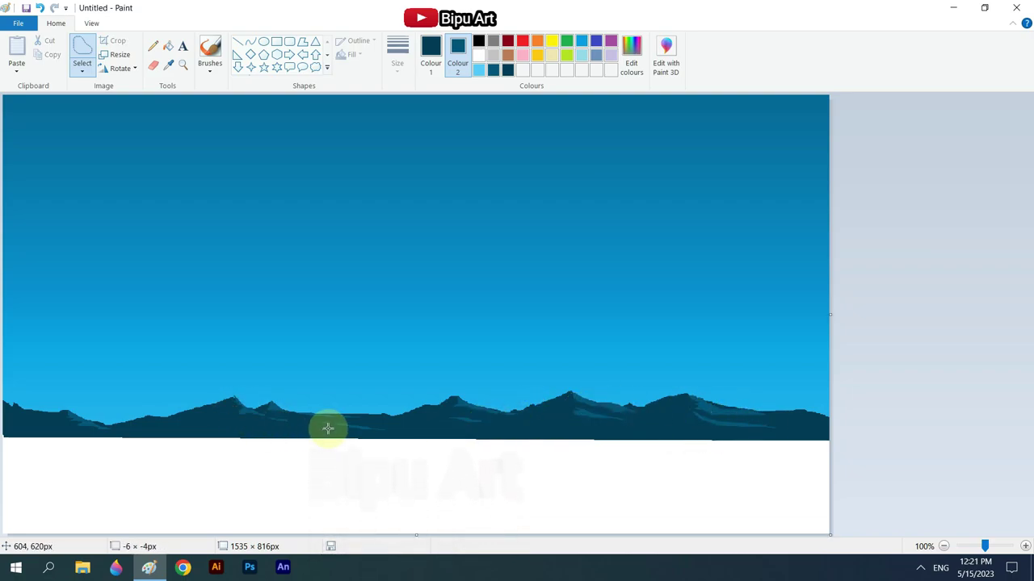
pyautogui.moveTo(476, 421); pyautogui.dragTo(453, 401)
pyautogui.press('Delete')
pyautogui.press('Delete')
pyautogui.moveTo(601, 428); pyautogui.dragTo(584, 416)
pyautogui.press('Delete')
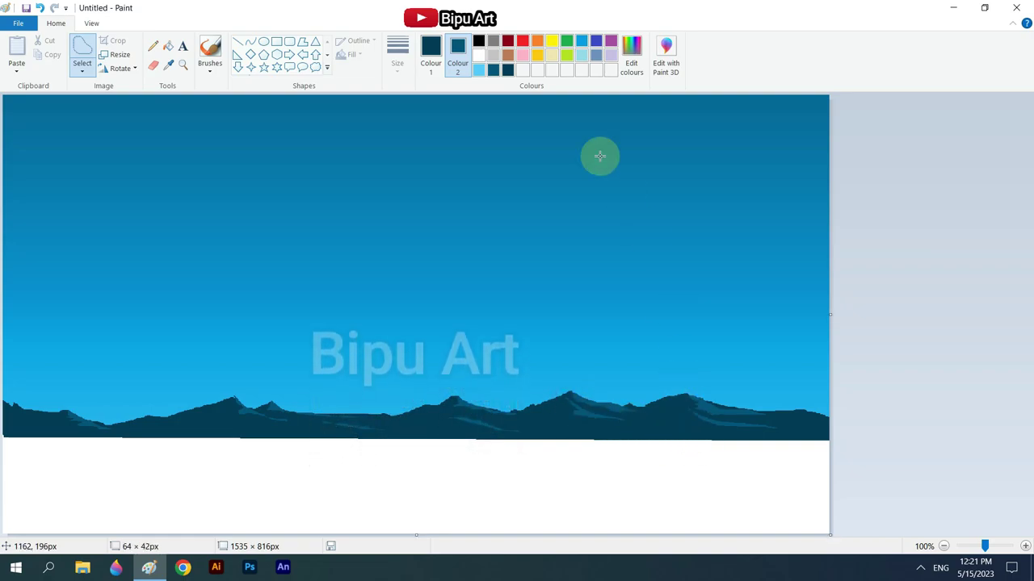
# Fill the white strip below the mountains with lime green and level its upper edge using a free-form selection
pyautogui.click(568, 57)
pyautogui.click(168, 47)
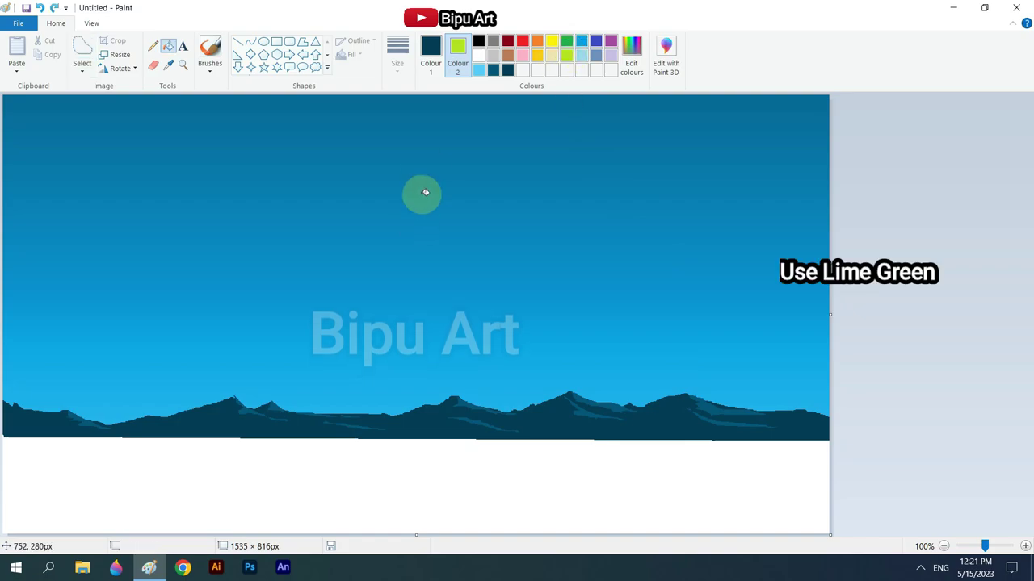
pyautogui.rightClick(288, 507)
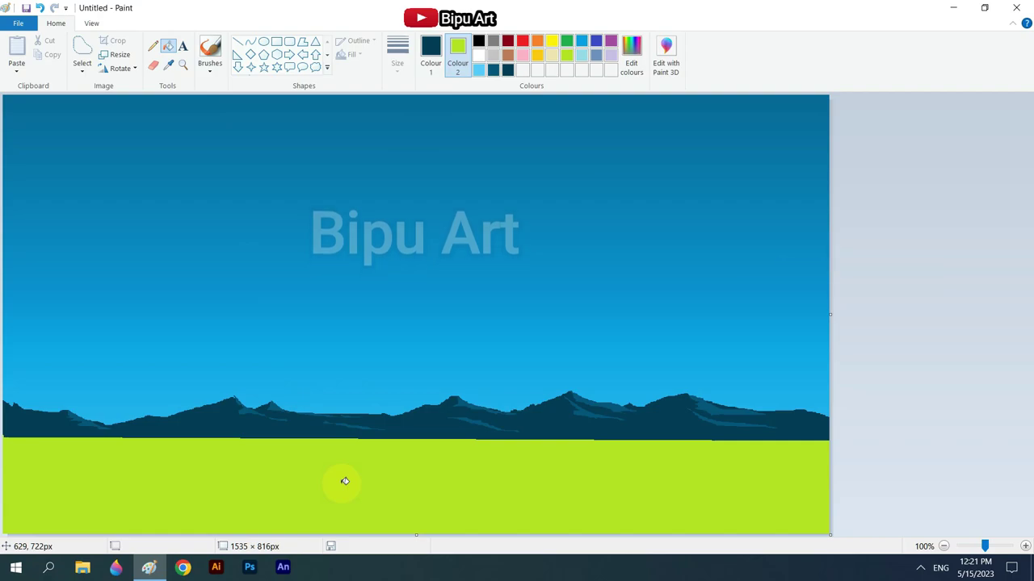
pyautogui.click(80, 57)
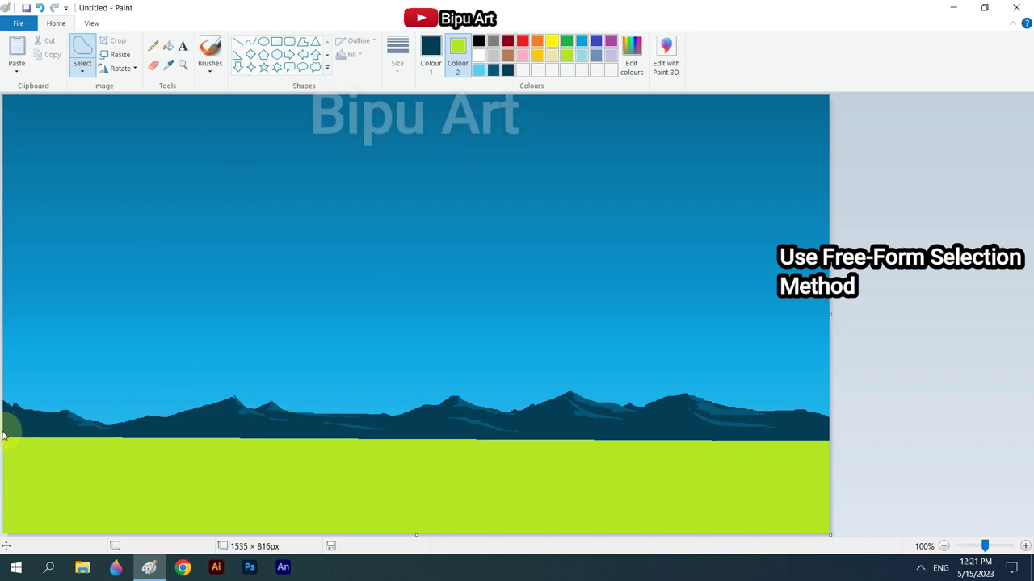
pyautogui.moveTo(14, 440); pyautogui.dragTo(23, 408)
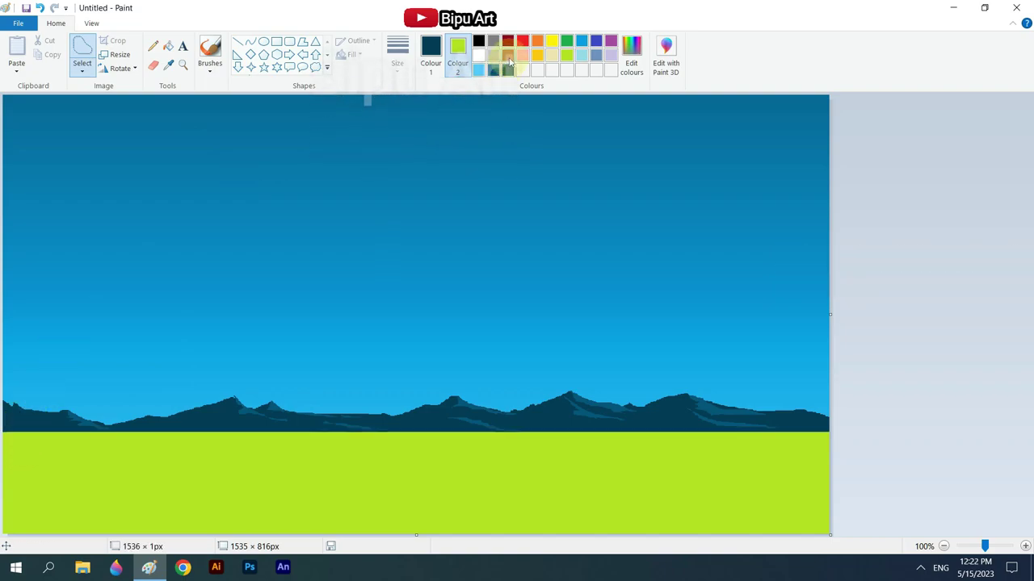
# Set Colour 2 to brown and cut a winding path from the horizon to the canvas's lower edge using free-form selection
pyautogui.click(508, 55)
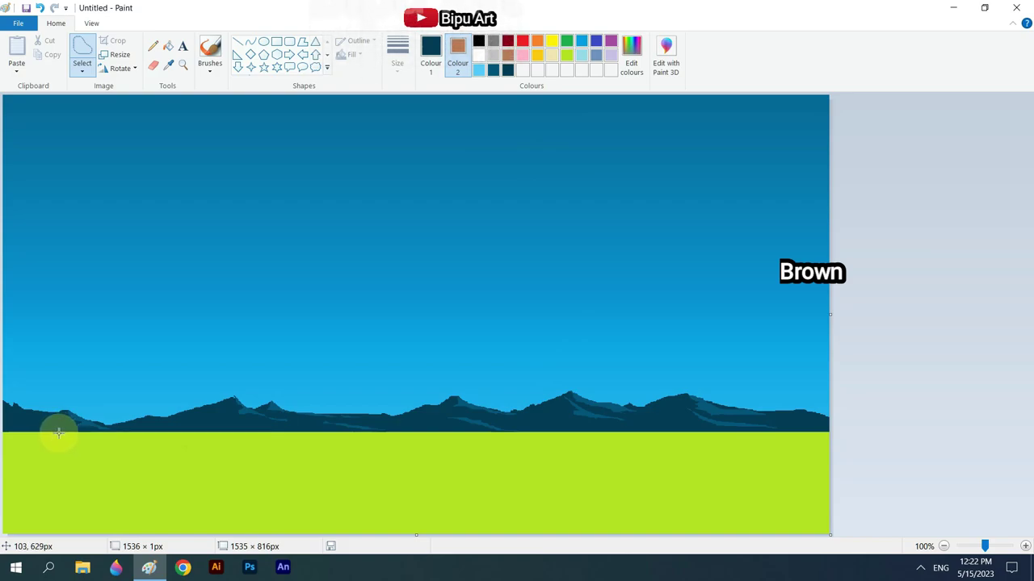
pyautogui.moveTo(58, 434); pyautogui.dragTo(145, 470)
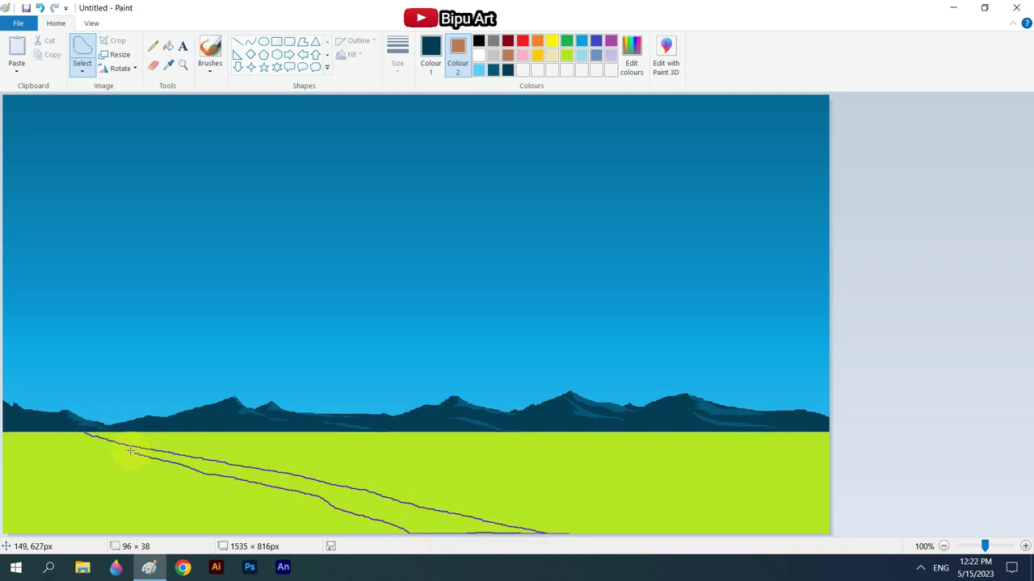
pyautogui.moveTo(86, 436); pyautogui.dragTo(84, 435)
pyautogui.press('Delete')
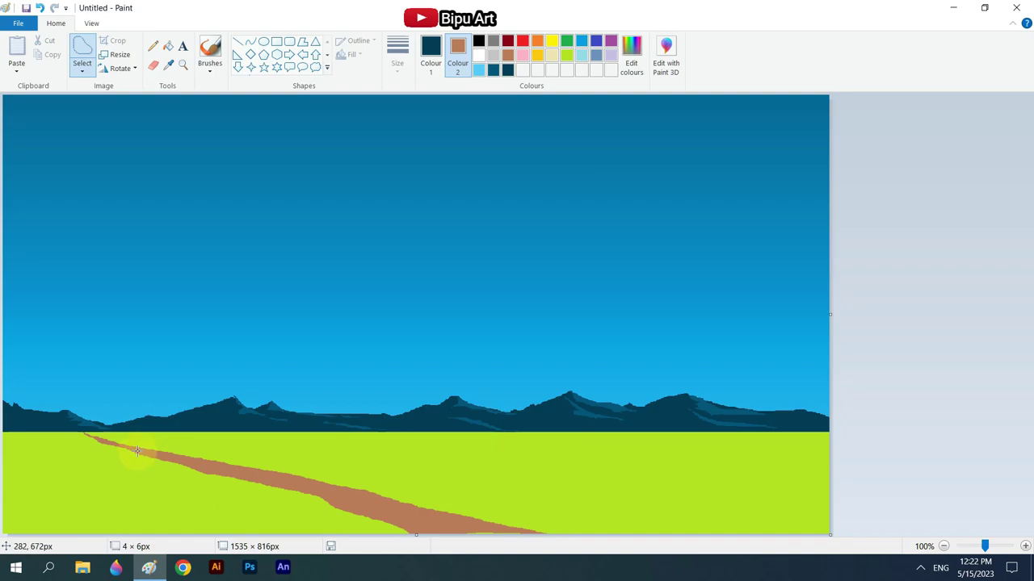
# Widen the brown path on both sides toward the foreground by deleting further free-form selections
pyautogui.moveTo(435, 541)
pyautogui.mouseDown()
pyautogui.moveTo(365, 501)
pyautogui.moveTo(85, 436)
pyautogui.mouseUp()
pyautogui.press('Delete')
pyautogui.moveTo(297, 522)
pyautogui.mouseDown()
pyautogui.moveTo(359, 492)
pyautogui.moveTo(477, 517)
pyautogui.moveTo(302, 495)
pyautogui.moveTo(439, 505)
pyautogui.moveTo(572, 535)
pyautogui.moveTo(520, 513)
pyautogui.moveTo(563, 540)
pyautogui.moveTo(459, 532)
pyautogui.moveTo(558, 528)
pyautogui.moveTo(640, 540)
pyautogui.moveTo(507, 524)
pyautogui.mouseUp()
pyautogui.press('Delete')
pyautogui.press('Delete')
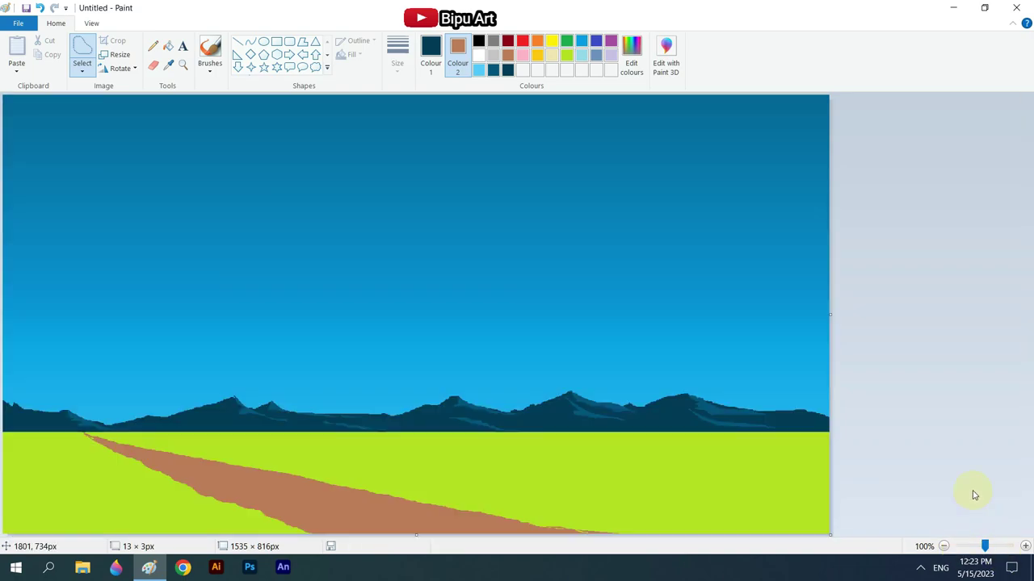
# Mix a dark shade of lime green as Colour 2 and fill jagged grass blades along the path's right-hand edge with free-form selection
pyautogui.keyDown('ctrl'); pyautogui.scroll(4, 738, 466); pyautogui.keyUp('ctrl')
pyautogui.click(566, 57)
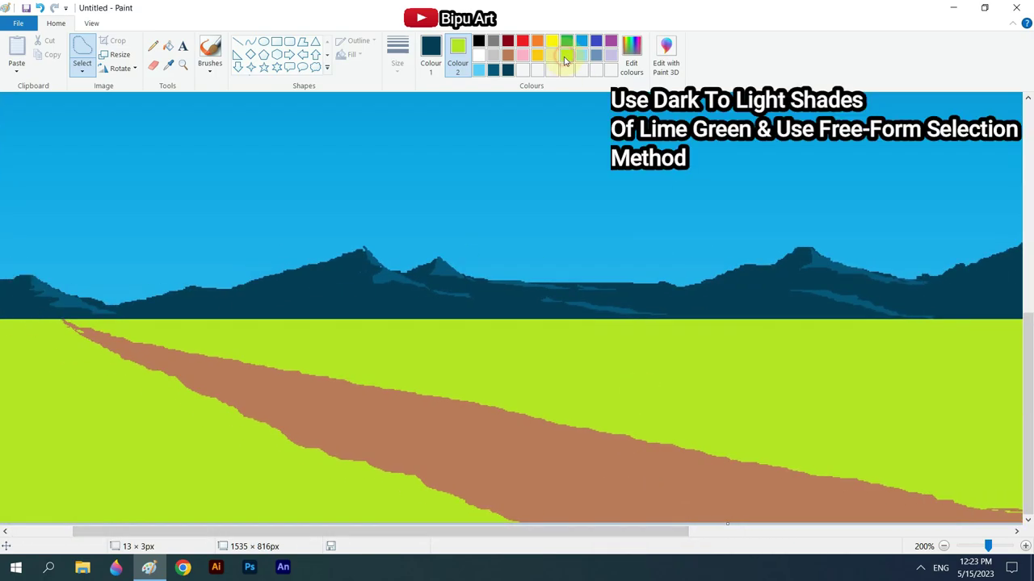
pyautogui.click(629, 63)
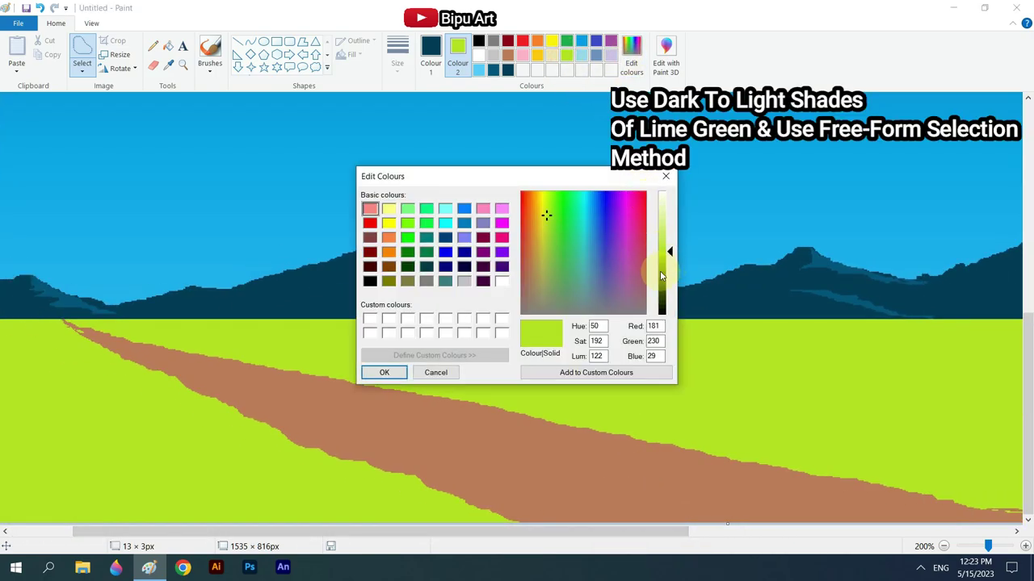
pyautogui.moveTo(660, 276); pyautogui.dragTo(669, 286)
pyautogui.click(385, 373)
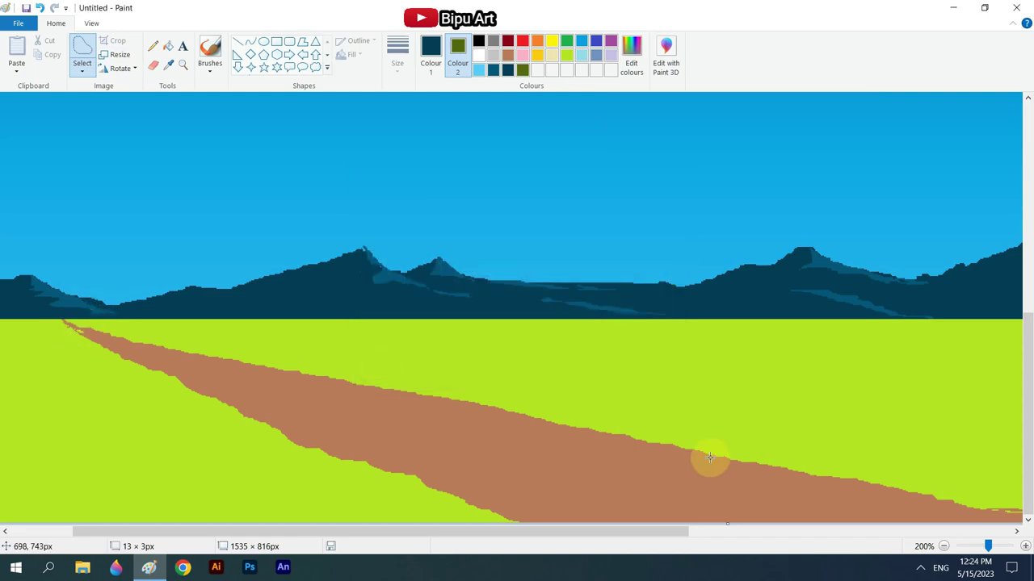
pyautogui.moveTo(791, 469); pyautogui.dragTo(984, 510)
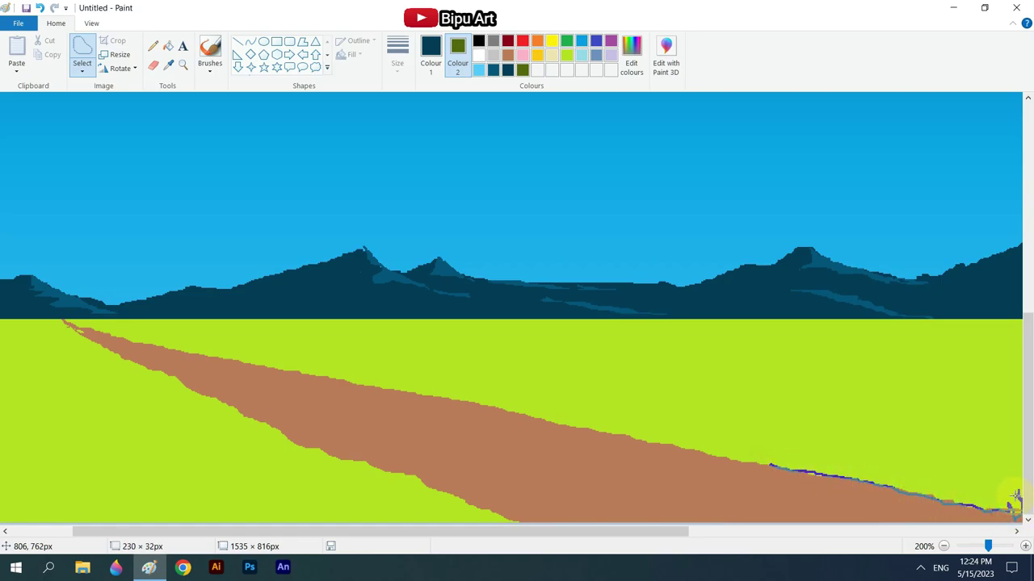
pyautogui.moveTo(905, 474)
pyautogui.mouseDown()
pyautogui.moveTo(860, 477)
pyautogui.moveTo(824, 458)
pyautogui.moveTo(778, 467)
pyautogui.mouseUp()
pyautogui.press('Delete')
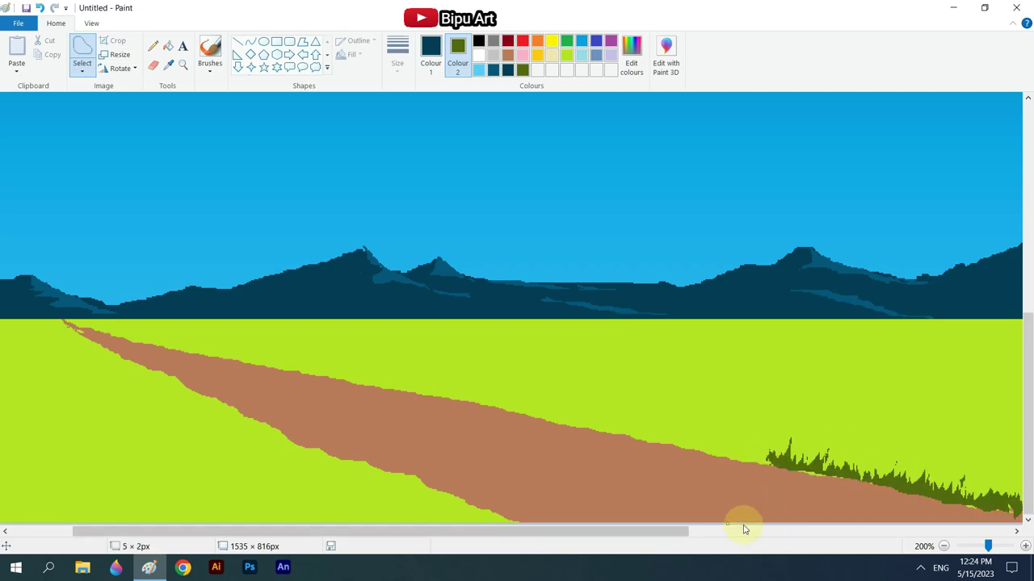
# Extend the dark-green grass past the path's lower right end to the canvas's lower edge
pyautogui.hscroll(5, 743, 530)
pyautogui.moveTo(621, 503); pyautogui.dragTo(648, 492)
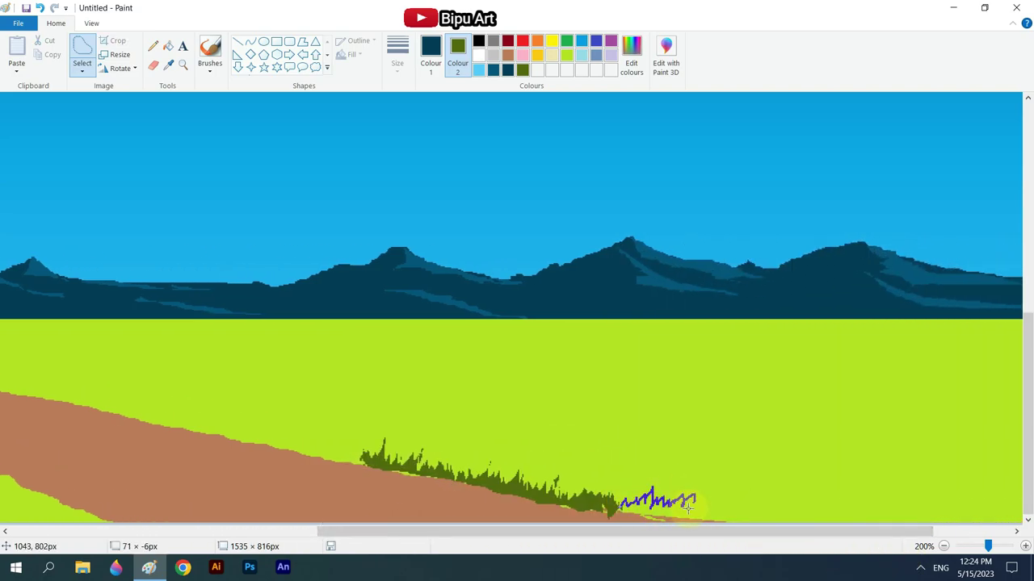
pyautogui.moveTo(759, 526); pyautogui.dragTo(611, 508)
pyautogui.press('Delete')
# Continue the dark-green grass blades up along the middle stretch of the path's upper edge
pyautogui.moveTo(681, 531); pyautogui.dragTo(473, 530)
pyautogui.moveTo(331, 386); pyautogui.dragTo(576, 430)
pyautogui.moveTo(704, 450)
pyautogui.mouseDown()
pyautogui.moveTo(504, 429)
pyautogui.moveTo(329, 390)
pyautogui.mouseUp()
pyautogui.press('Delete')
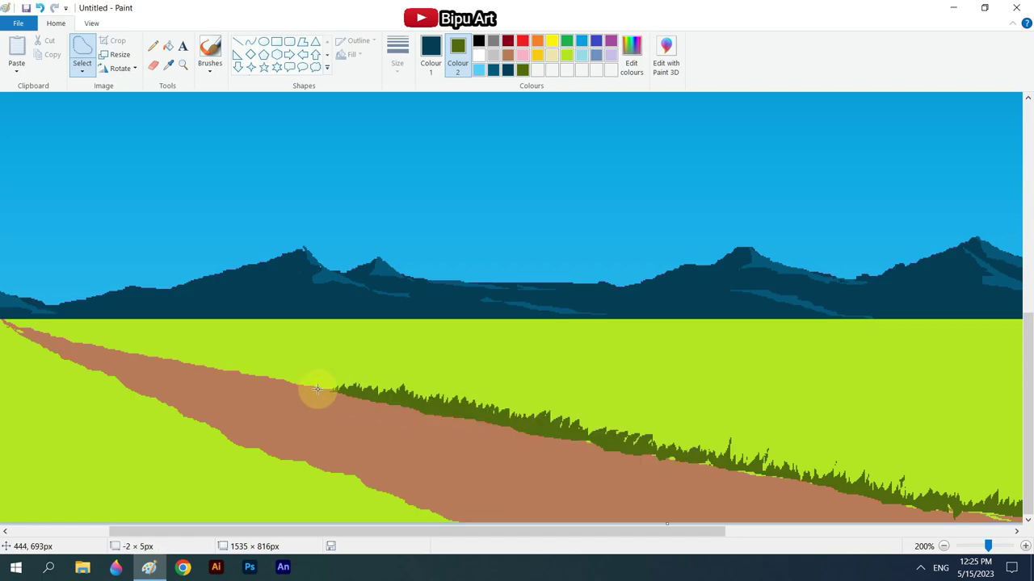
# Undo the last edit and thicken the base of the grass strip where it meets the path with long free-form fills
pyautogui.moveTo(655, 532)
pyautogui.mouseDown()
pyautogui.moveTo(884, 536)
pyautogui.moveTo(542, 529)
pyautogui.moveTo(603, 539)
pyautogui.moveTo(769, 533)
pyautogui.mouseUp()
pyautogui.hotkey('ctrl', 'z')
pyautogui.moveTo(678, 535); pyautogui.dragTo(428, 533)
pyautogui.moveTo(476, 396); pyautogui.dragTo(1032, 521)
pyautogui.press('Delete')
pyautogui.moveTo(578, 531)
pyautogui.mouseDown()
pyautogui.moveTo(687, 531)
pyautogui.moveTo(660, 531)
pyautogui.mouseUp()
pyautogui.moveTo(342, 390)
pyautogui.mouseDown()
pyautogui.moveTo(448, 402)
pyautogui.moveTo(761, 480)
pyautogui.moveTo(399, 405)
pyautogui.mouseUp()
pyautogui.press('Delete')
# Fill the gaps beneath the grass near the path's foreground end with small dark-green free-form selections
pyautogui.moveTo(373, 531)
pyautogui.mouseDown()
pyautogui.moveTo(330, 533)
pyautogui.moveTo(581, 531)
pyautogui.mouseUp()
pyautogui.moveTo(394, 478)
pyautogui.mouseDown()
pyautogui.moveTo(521, 505)
pyautogui.moveTo(552, 527)
pyautogui.moveTo(763, 525)
pyautogui.moveTo(633, 516)
pyautogui.moveTo(397, 471)
pyautogui.mouseUp()
pyautogui.press('Delete')
pyautogui.moveTo(498, 490)
pyautogui.mouseDown()
pyautogui.moveTo(430, 487)
pyautogui.moveTo(435, 478)
pyautogui.mouseUp()
pyautogui.press('Delete')
pyautogui.moveTo(611, 509); pyautogui.dragTo(726, 512)
pyautogui.press('Delete')
pyautogui.moveTo(591, 509)
pyautogui.mouseDown()
pyautogui.moveTo(663, 513)
pyautogui.moveTo(595, 512)
pyautogui.mouseUp()
pyautogui.press('Delete')
pyautogui.moveTo(501, 499); pyautogui.dragTo(529, 512)
pyautogui.press('Delete')
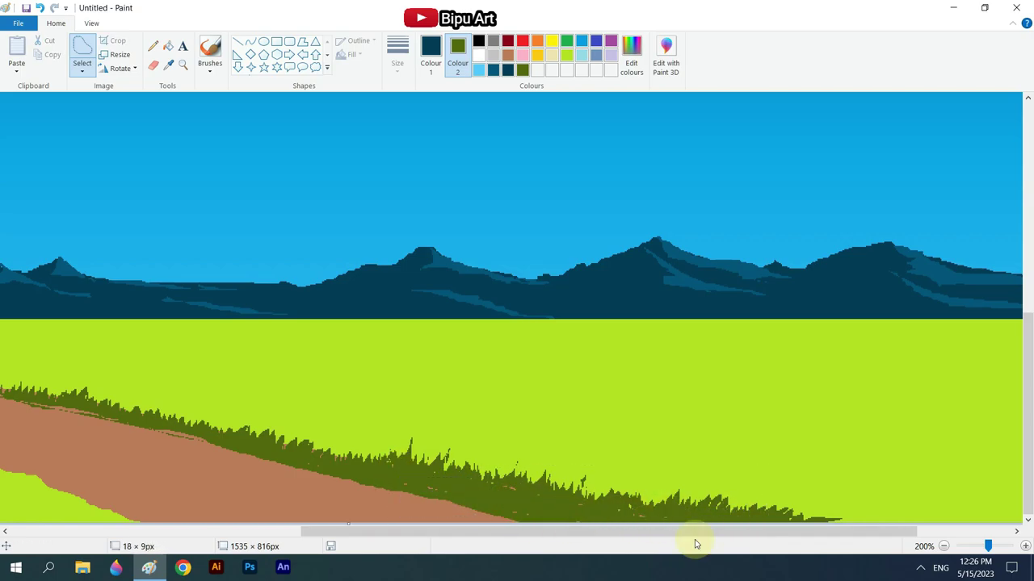
# Extend a thin dark-green grass strip along the path's upper edge to its far tip at the horizon
pyautogui.scroll(-1, 929, 560)
pyautogui.scroll(1, 840, 568)
pyautogui.scroll(-5, 645, 500)
pyautogui.moveTo(171, 324)
pyautogui.mouseDown()
pyautogui.moveTo(482, 387)
pyautogui.moveTo(166, 323)
pyautogui.moveTo(348, 371)
pyautogui.moveTo(164, 321)
pyautogui.mouseUp()
pyautogui.press('Delete')
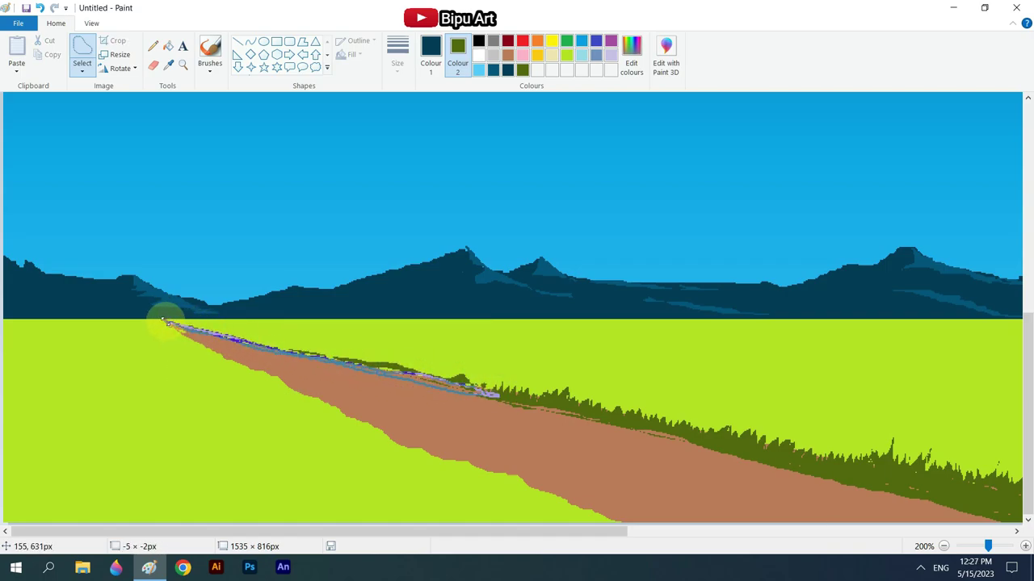
pyautogui.press('Delete')
# Add taller dark-green blades along the far and middle stretches of the grass strip beside the path
pyautogui.moveTo(467, 388)
pyautogui.mouseDown()
pyautogui.moveTo(357, 364)
pyautogui.moveTo(478, 390)
pyautogui.moveTo(281, 348)
pyautogui.moveTo(378, 364)
pyautogui.mouseUp()
pyautogui.press('Delete')
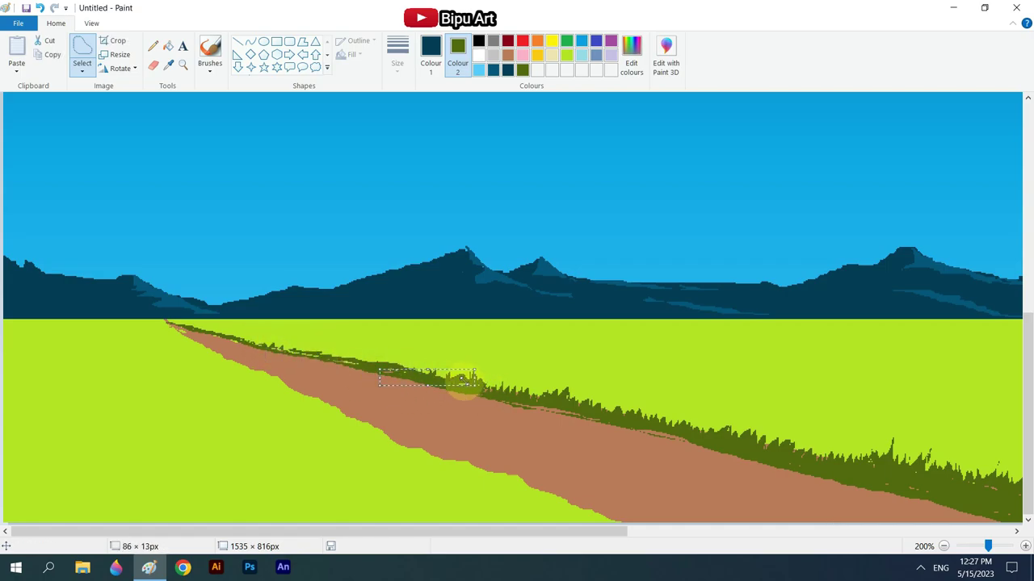
pyautogui.moveTo(484, 392); pyautogui.dragTo(498, 391)
pyautogui.press('Delete')
pyautogui.moveTo(583, 407); pyautogui.dragTo(598, 410)
pyautogui.press('Delete')
pyautogui.moveTo(611, 420); pyautogui.dragTo(709, 434)
pyautogui.press('Delete')
pyautogui.press('Delete')
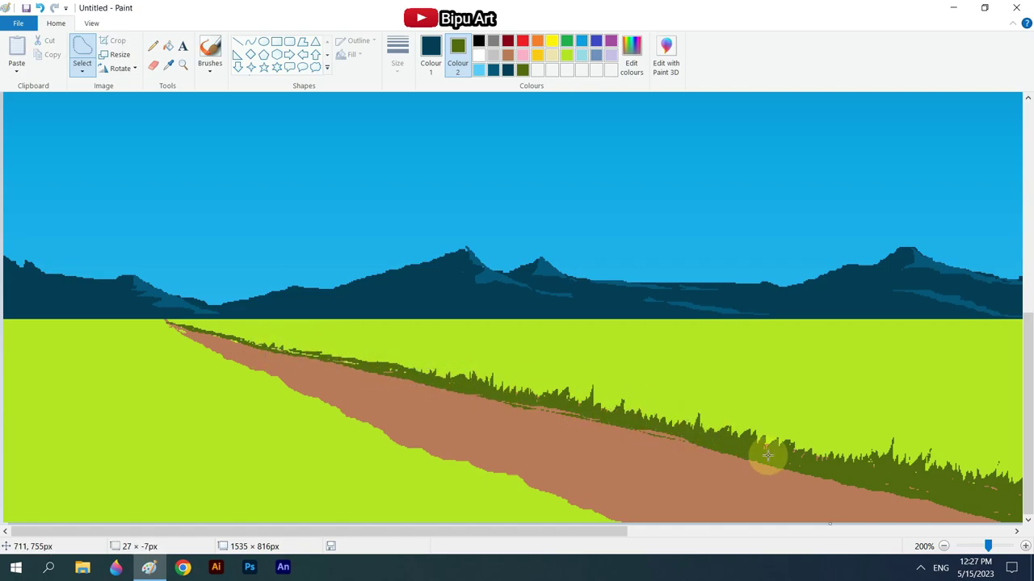
pyautogui.press('Delete')
pyautogui.moveTo(770, 455); pyautogui.dragTo(852, 457)
# Draw a thin dark-green furrow line diagonally across the field beyond the path to the canvas's right edge
pyautogui.moveTo(593, 534)
pyautogui.mouseDown()
pyautogui.moveTo(820, 548)
pyautogui.moveTo(404, 469)
pyautogui.mouseUp()
pyautogui.moveTo(249, 324); pyautogui.dragTo(1020, 427)
pyautogui.click(943, 547)
pyautogui.click(278, 482)
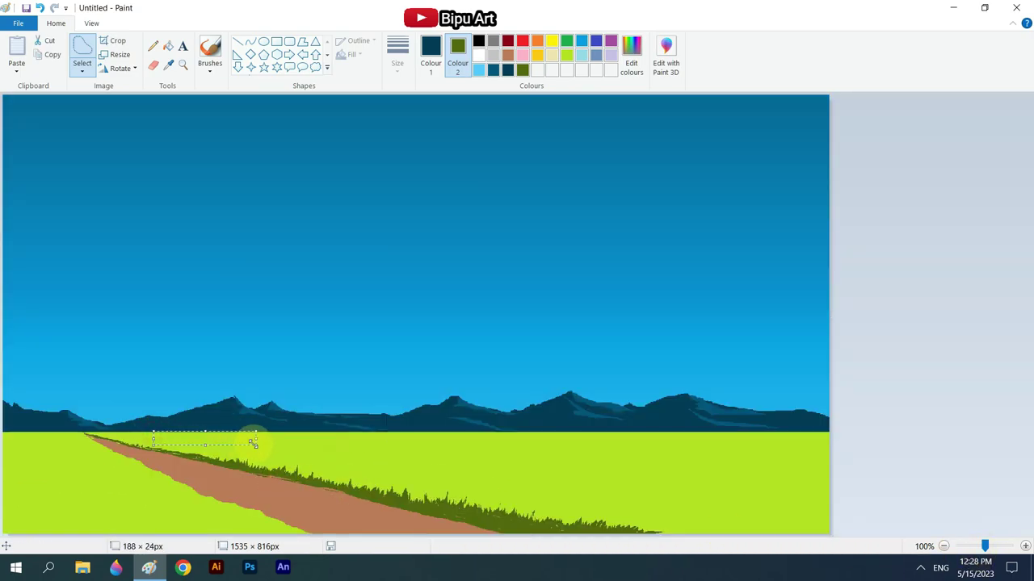
pyautogui.moveTo(219, 434); pyautogui.dragTo(771, 494)
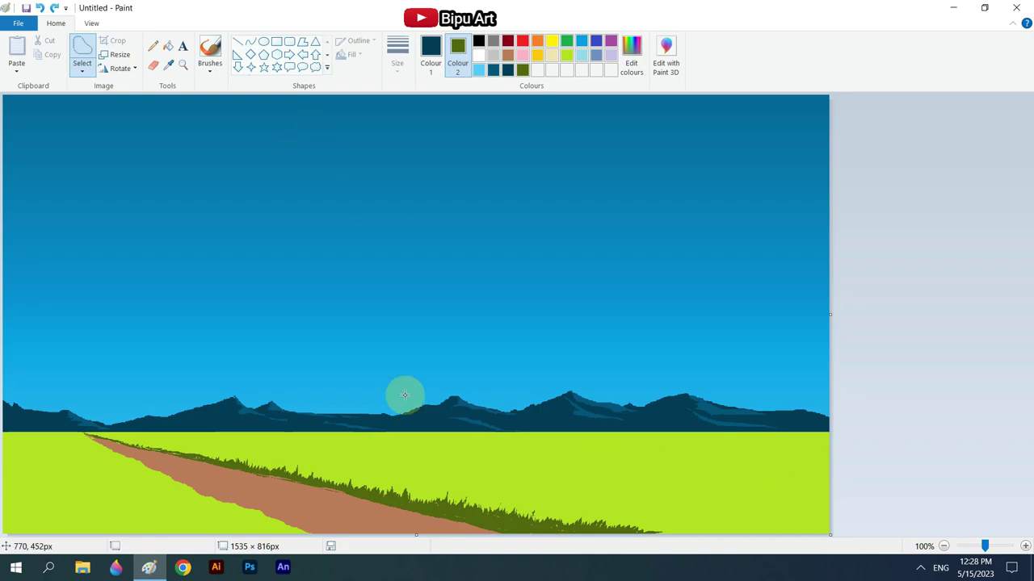
pyautogui.moveTo(696, 494); pyautogui.dragTo(828, 502)
pyautogui.press('Delete')
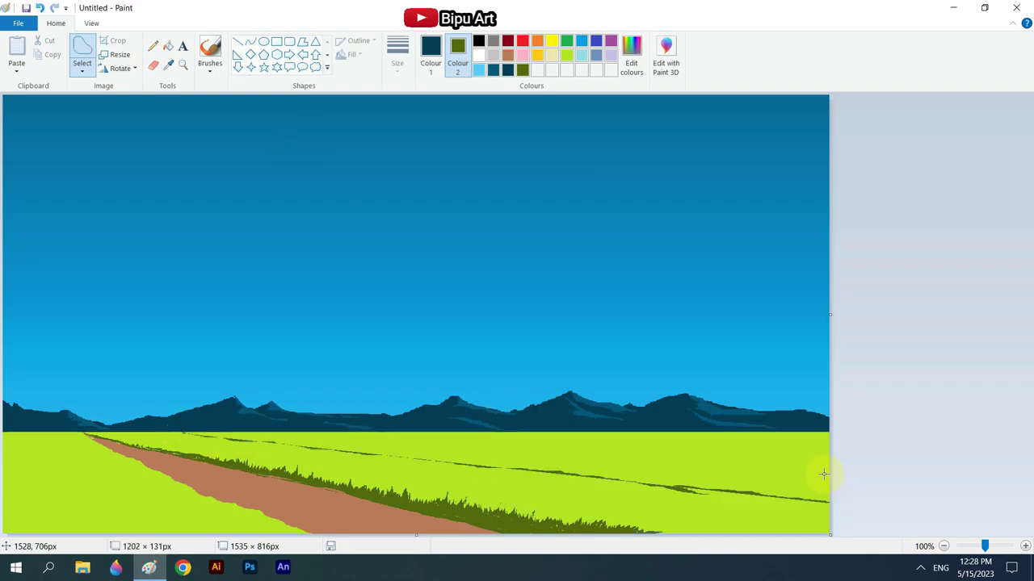
# Add more thin dark-green furrow lines just below the horizon and in the field left of the path
pyautogui.moveTo(323, 432); pyautogui.dragTo(816, 454)
pyautogui.press('Delete')
pyautogui.moveTo(675, 433); pyautogui.dragTo(830, 435)
pyautogui.press('Delete')
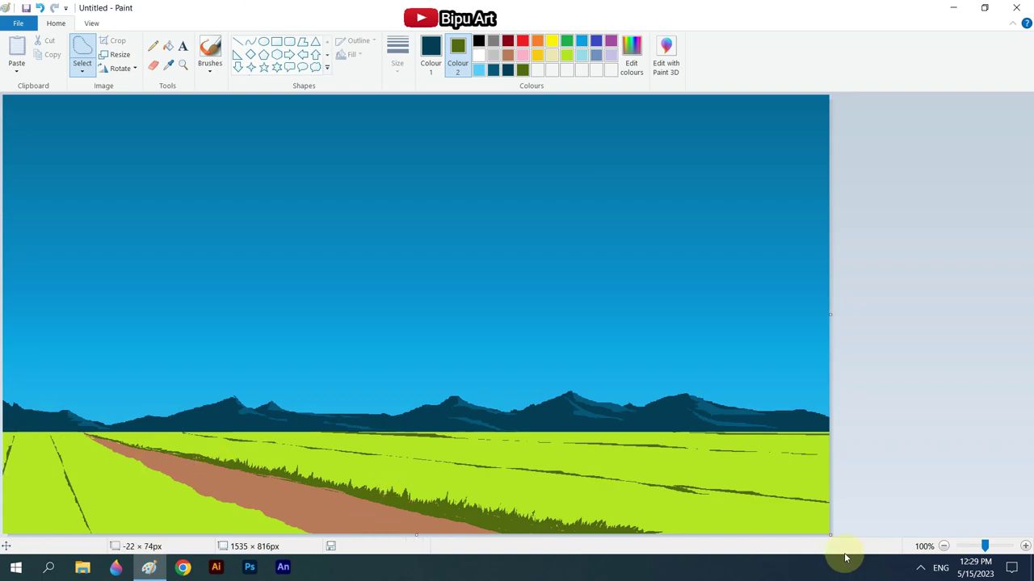
# Roughen the longer furrow line left of the path with small dark-green grass blades
pyautogui.click(1025, 546)
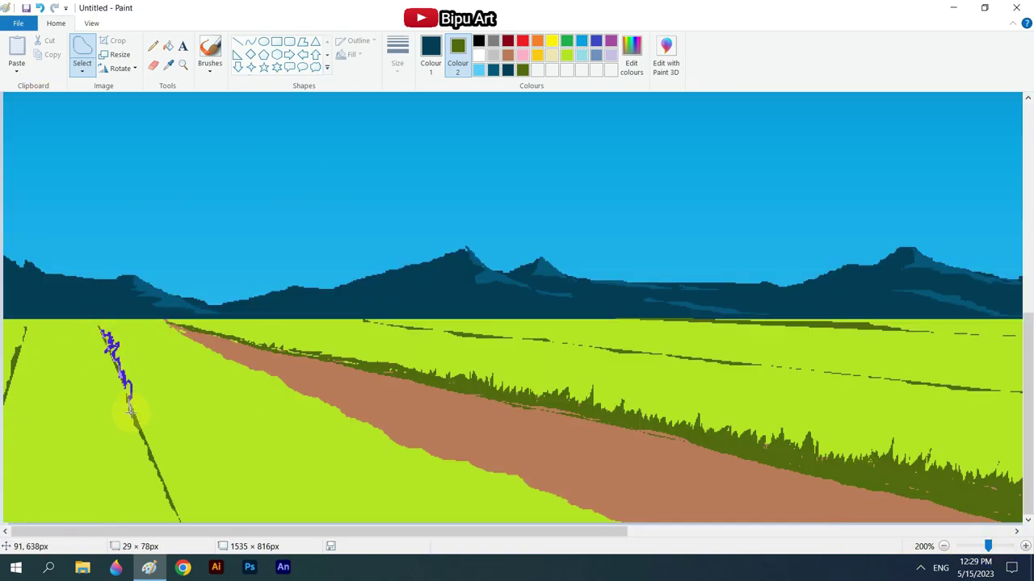
pyautogui.moveTo(130, 411); pyautogui.dragTo(131, 413)
pyautogui.press('Delete')
pyautogui.moveTo(147, 426)
pyautogui.mouseDown()
pyautogui.moveTo(99, 332)
pyautogui.moveTo(145, 426)
pyautogui.mouseUp()
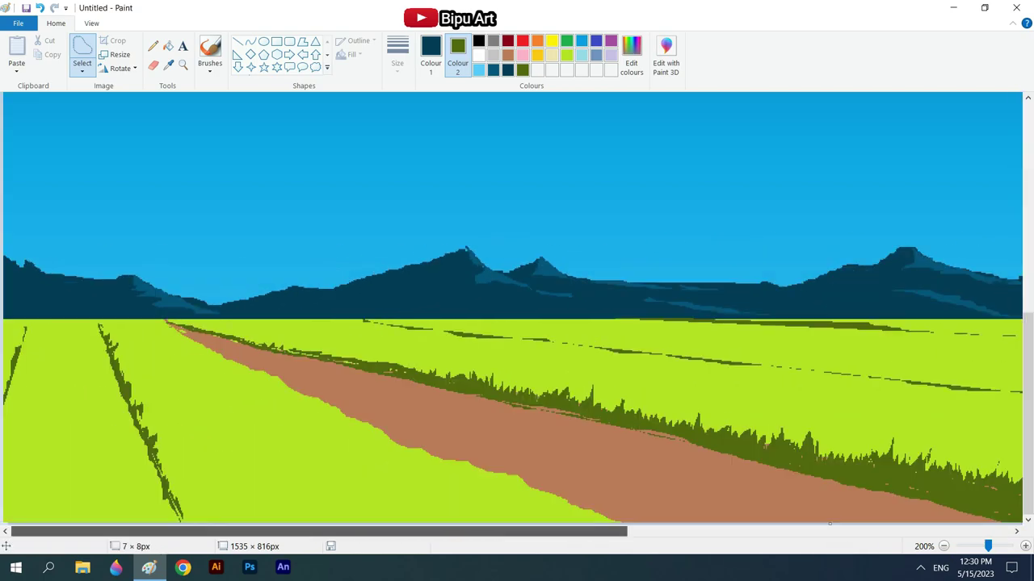
# Mix a slightly lighter olive green as Colour 2 and fill the first lighter blades over the dark grass strip
pyautogui.click(981, 545)
pyautogui.click(993, 546)
pyautogui.scroll(-10, 923, 420)
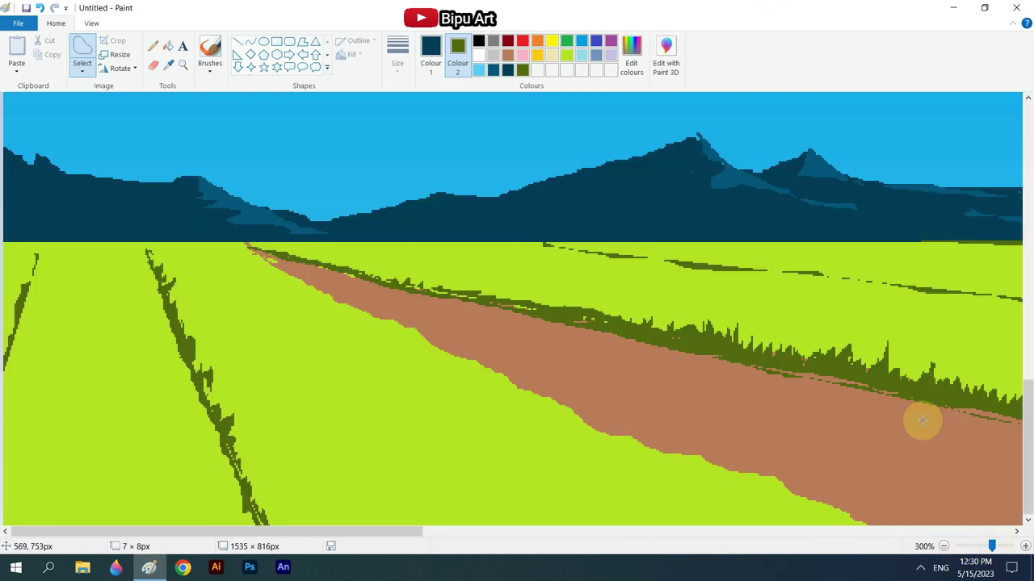
pyautogui.moveTo(371, 531); pyautogui.dragTo(608, 531)
pyautogui.click(631, 58)
pyautogui.moveTo(670, 285); pyautogui.dragTo(669, 275)
pyautogui.click(384, 372)
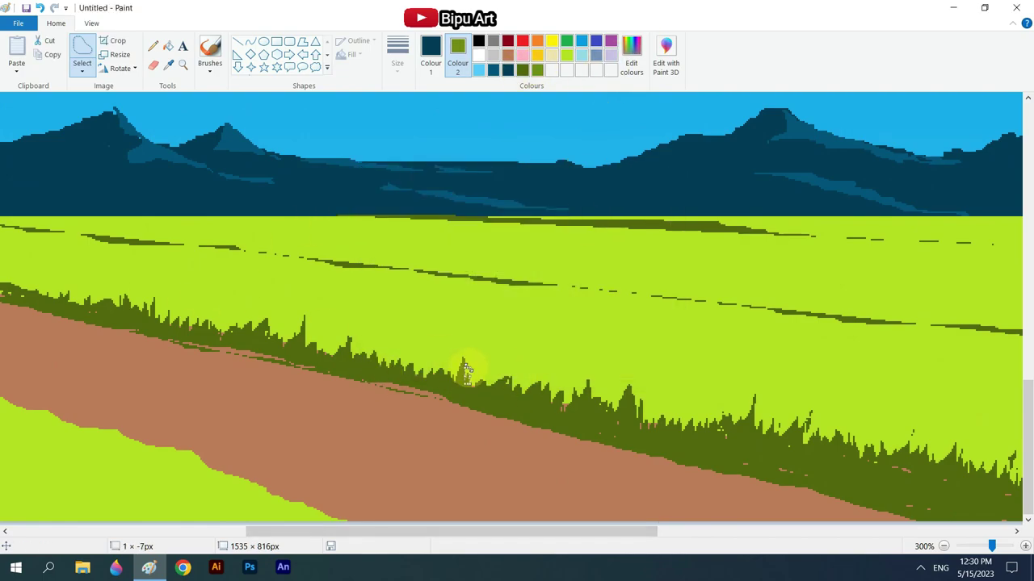
pyautogui.moveTo(505, 367)
pyautogui.mouseDown()
pyautogui.moveTo(719, 441)
pyautogui.moveTo(767, 442)
pyautogui.mouseUp()
# Continue the lighter olive blades along the grass strip toward its foreground end
pyautogui.click(964, 545)
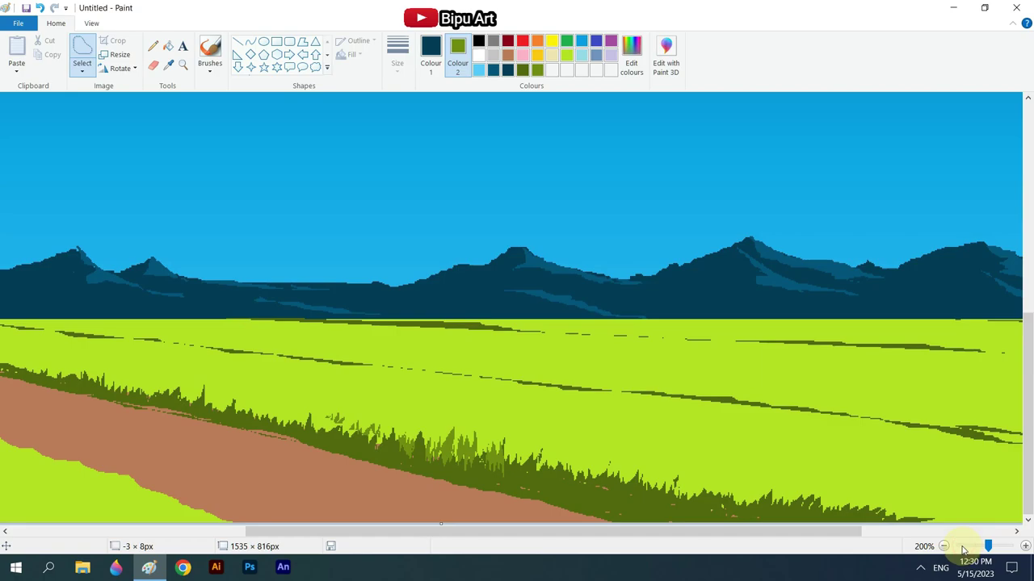
pyautogui.moveTo(504, 454)
pyautogui.mouseDown()
pyautogui.moveTo(518, 482)
pyautogui.moveTo(557, 481)
pyautogui.moveTo(577, 461)
pyautogui.moveTo(570, 476)
pyautogui.mouseUp()
pyautogui.press('Delete')
pyautogui.press('Delete')
pyautogui.moveTo(619, 499)
pyautogui.mouseDown()
pyautogui.moveTo(684, 504)
pyautogui.moveTo(699, 488)
pyautogui.moveTo(622, 508)
pyautogui.mouseUp()
pyautogui.press('Delete')
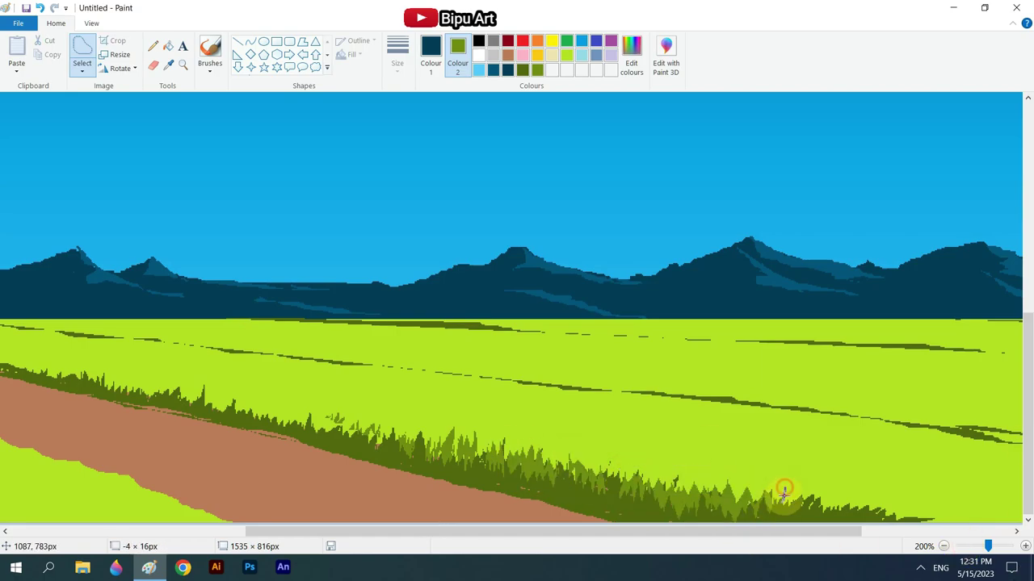
pyautogui.moveTo(784, 492); pyautogui.dragTo(784, 502)
pyautogui.press('Delete')
pyautogui.moveTo(835, 515)
pyautogui.mouseDown()
pyautogui.moveTo(858, 498)
pyautogui.moveTo(838, 517)
pyautogui.mouseUp()
pyautogui.press('Delete')
# Add lighter olive blades along the middle stretch of the grass strip beside the path
pyautogui.moveTo(533, 531); pyautogui.dragTo(305, 506)
pyautogui.moveTo(409, 382); pyautogui.dragTo(455, 387)
pyautogui.press('Delete')
pyautogui.moveTo(464, 384)
pyautogui.mouseDown()
pyautogui.moveTo(550, 391)
pyautogui.moveTo(658, 429)
pyautogui.moveTo(629, 411)
pyautogui.moveTo(713, 422)
pyautogui.moveTo(723, 442)
pyautogui.moveTo(711, 431)
pyautogui.moveTo(762, 448)
pyautogui.moveTo(838, 450)
pyautogui.mouseUp()
pyautogui.press('Delete')
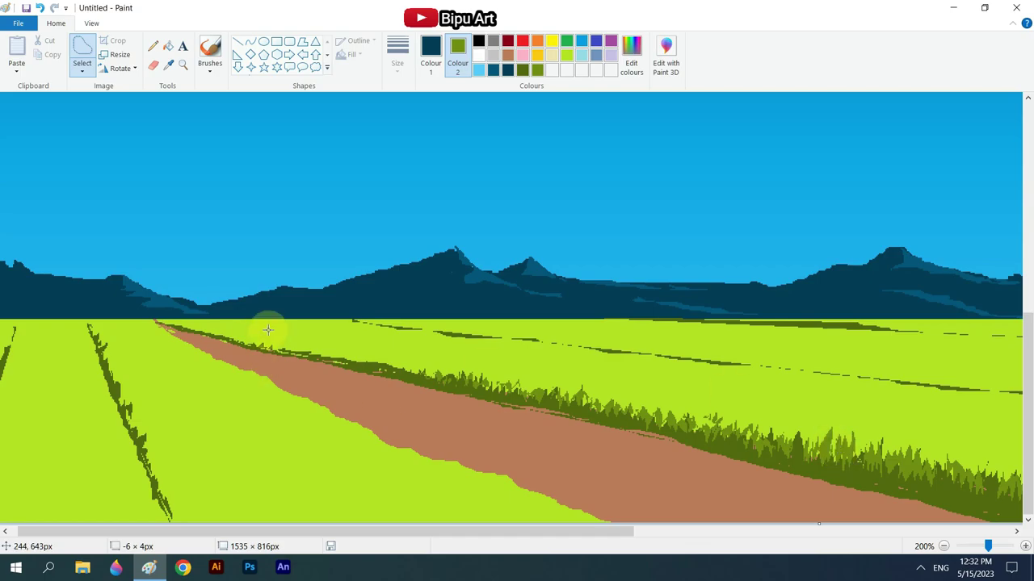
# Add fine lighter olive blades along the far end of the grass strip near the horizon
pyautogui.moveTo(268, 330)
pyautogui.mouseDown()
pyautogui.moveTo(319, 352)
pyautogui.moveTo(279, 344)
pyautogui.moveTo(430, 376)
pyautogui.mouseUp()
pyautogui.click(185, 326)
pyautogui.moveTo(188, 326); pyautogui.dragTo(245, 341)
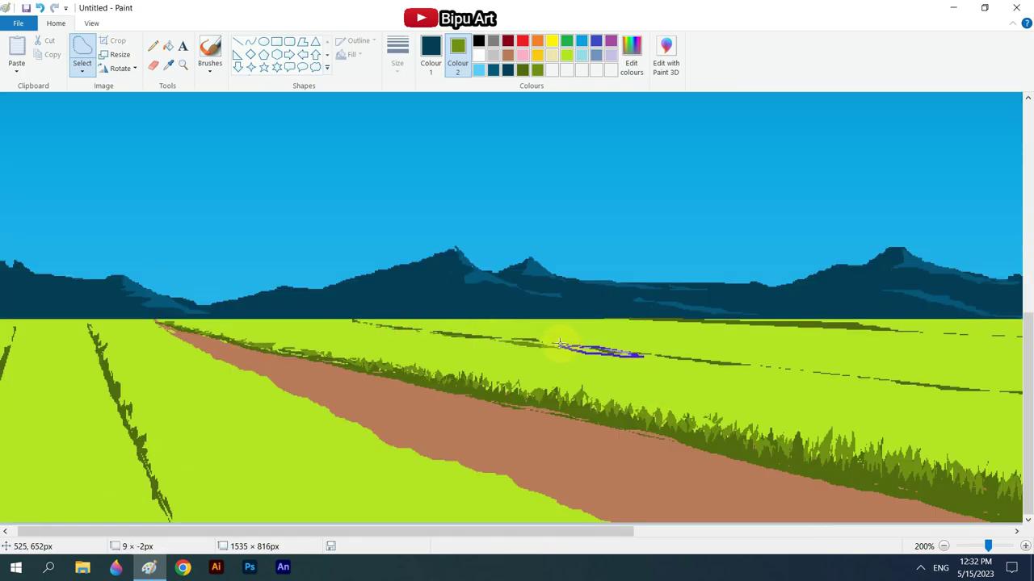
# Add lighter olive streaks along the diagonal furrow line crossing the field right of the path
pyautogui.moveTo(560, 345); pyautogui.dragTo(550, 345)
pyautogui.press('Delete')
pyautogui.moveTo(608, 353); pyautogui.dragTo(650, 355)
pyautogui.press('Delete')
pyautogui.moveTo(498, 532); pyautogui.dragTo(798, 533)
pyautogui.moveTo(247, 365)
pyautogui.mouseDown()
pyautogui.moveTo(325, 374)
pyautogui.moveTo(247, 365)
pyautogui.mouseUp()
pyautogui.press('Delete')
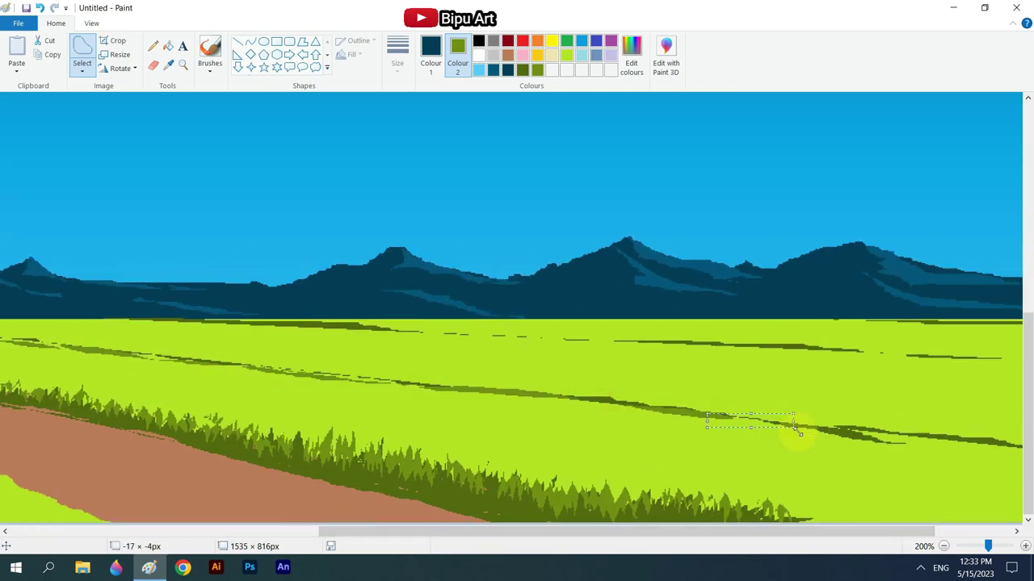
# Mix a brighter olive green as Colour 2 and add light grass tufts over the field and grass strip
pyautogui.click(943, 546)
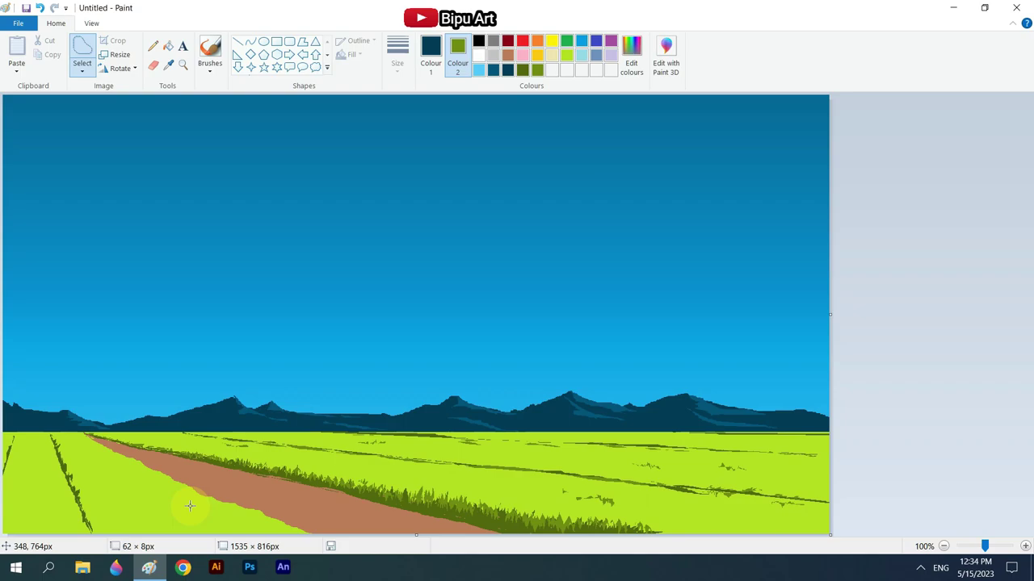
pyautogui.click(633, 53)
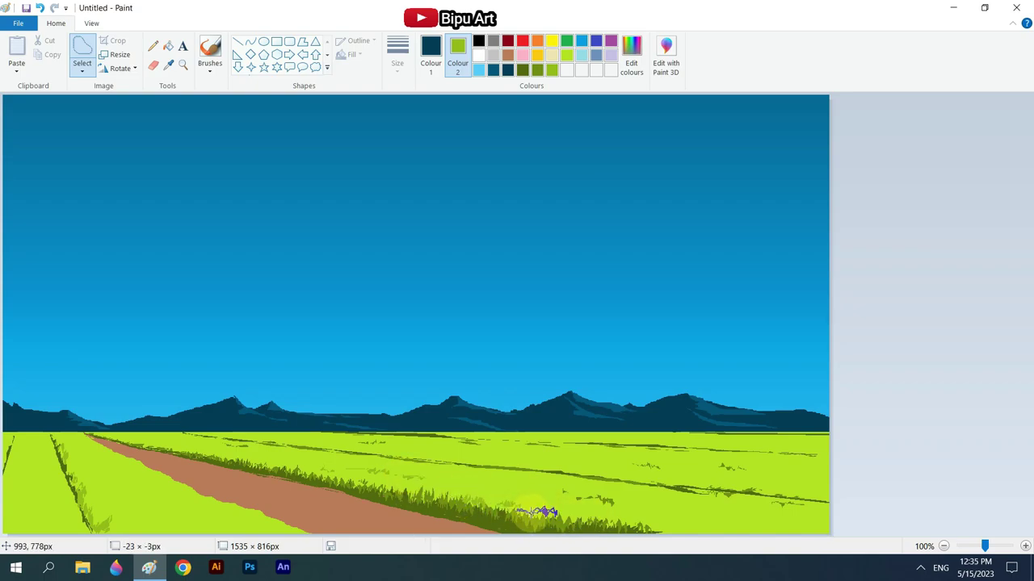
pyautogui.moveTo(531, 513); pyautogui.dragTo(527, 514)
pyautogui.press('Delete')
pyautogui.moveTo(115, 435); pyautogui.dragTo(131, 435)
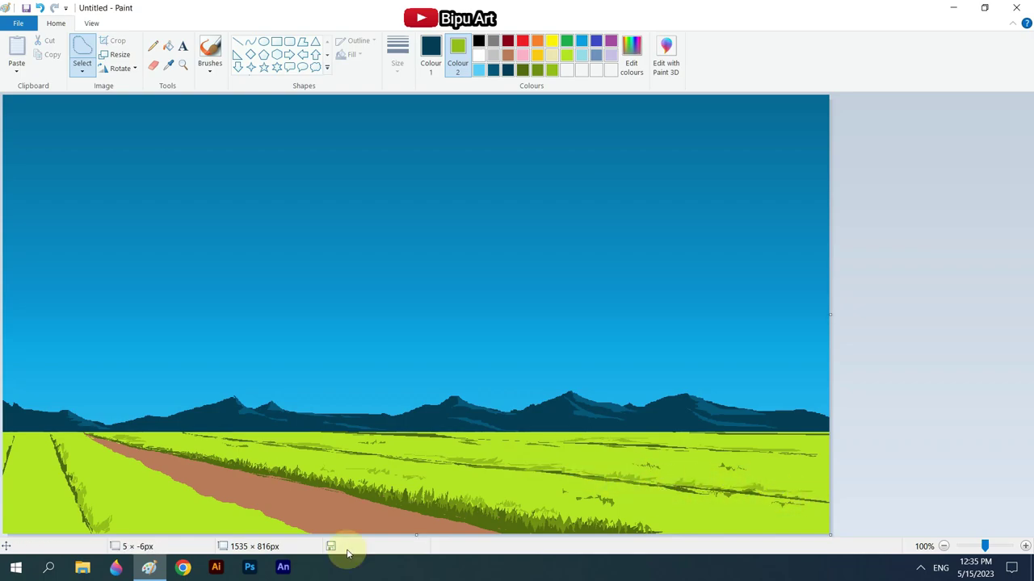
# Switch Colour 2 back to the darkest olive green and reinforce the grass strip's base along the path
pyautogui.click(523, 70)
pyautogui.moveTo(363, 499)
pyautogui.mouseDown()
pyautogui.moveTo(443, 520)
pyautogui.moveTo(404, 508)
pyautogui.mouseUp()
pyautogui.press('Delete')
pyautogui.press('Delete')
pyautogui.moveTo(402, 507); pyautogui.dragTo(483, 527)
pyautogui.press('Delete')
pyautogui.moveTo(325, 487); pyautogui.dragTo(349, 494)
pyautogui.press('Delete')
pyautogui.moveTo(216, 464)
pyautogui.mouseDown()
pyautogui.moveTo(249, 475)
pyautogui.moveTo(219, 464)
pyautogui.mouseUp()
pyautogui.press('Delete')
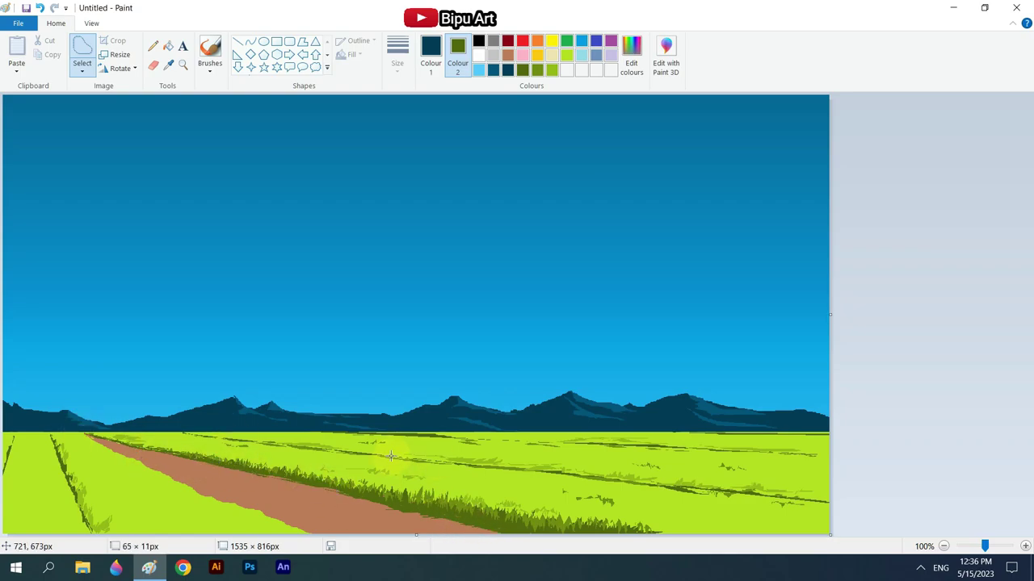
# Fill lime-green grass blades along the path's left-hand edge using free-form selection
pyautogui.click(992, 547)
pyautogui.moveTo(866, 509); pyautogui.dragTo(927, 518)
pyautogui.press('Delete')
pyautogui.moveTo(523, 408)
pyautogui.mouseDown()
pyautogui.moveTo(611, 397)
pyautogui.moveTo(666, 420)
pyautogui.mouseUp()
pyautogui.press('Delete')
pyautogui.moveTo(622, 437)
pyautogui.mouseDown()
pyautogui.moveTo(684, 415)
pyautogui.moveTo(665, 432)
pyautogui.mouseUp()
pyautogui.press('Delete')
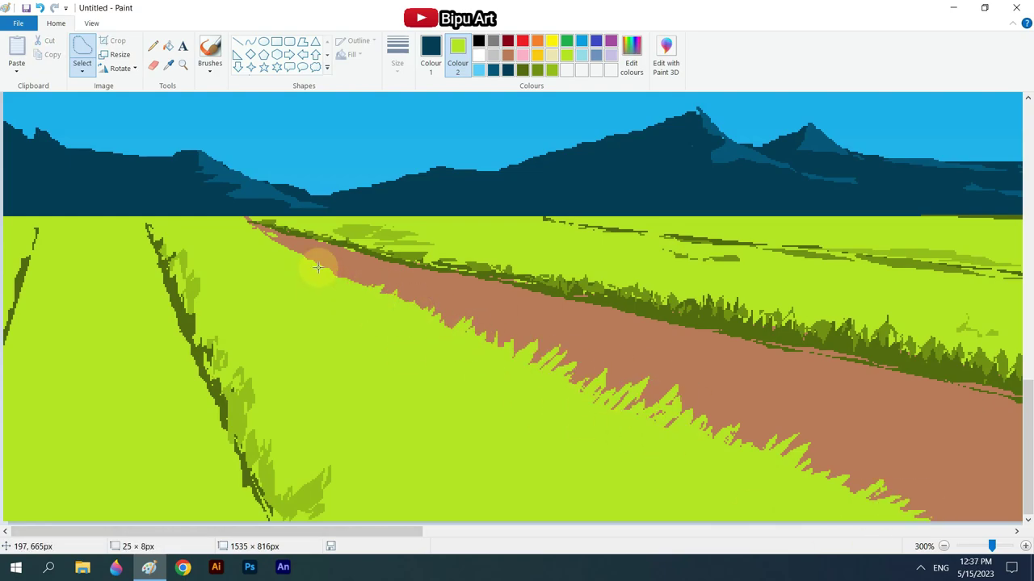
# Extend the lime-green blades along the path's left-hand edge down to the canvas's lower edge
pyautogui.moveTo(418, 531)
pyautogui.mouseDown()
pyautogui.moveTo(473, 554)
pyautogui.moveTo(577, 551)
pyautogui.mouseUp()
pyautogui.moveTo(440, 486)
pyautogui.mouseDown()
pyautogui.moveTo(565, 512)
pyautogui.moveTo(516, 514)
pyautogui.mouseUp()
pyautogui.press('Delete')
pyautogui.moveTo(386, 489); pyautogui.dragTo(410, 489)
pyautogui.press('Delete')
# Mix a slightly darker lime green as Colour 2 and add faint grass tufts in the field beside the path's far end
pyautogui.click(944, 546)
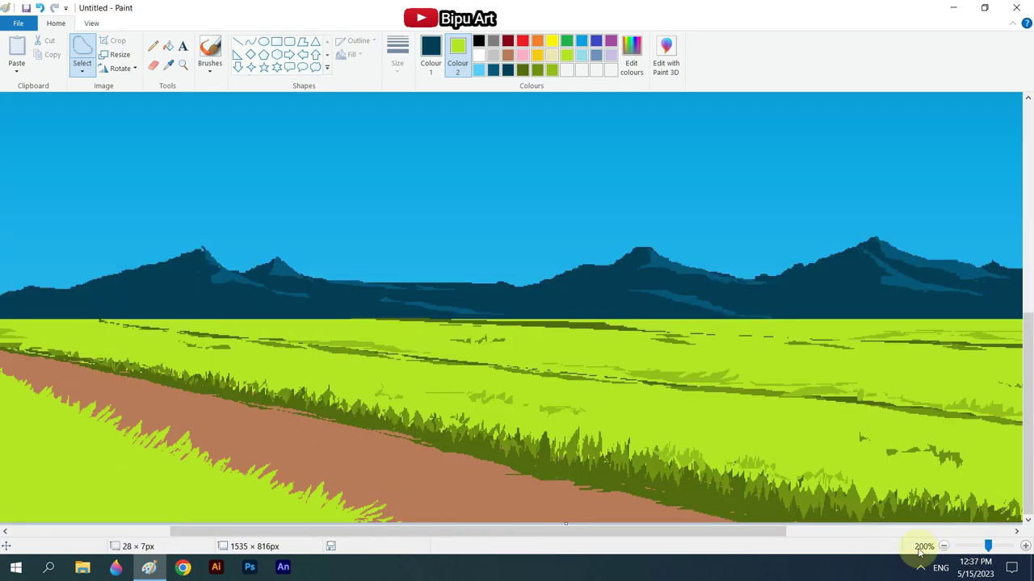
pyautogui.scroll(-3, 919, 552)
pyautogui.click(631, 63)
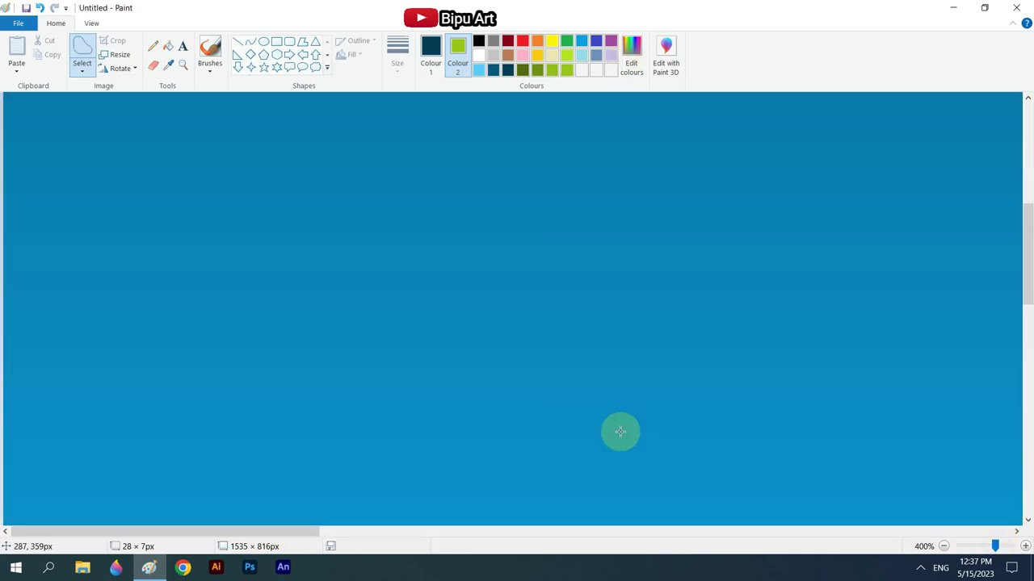
pyautogui.moveTo(541, 287)
pyautogui.mouseDown()
pyautogui.moveTo(519, 265)
pyautogui.moveTo(501, 267)
pyautogui.mouseUp()
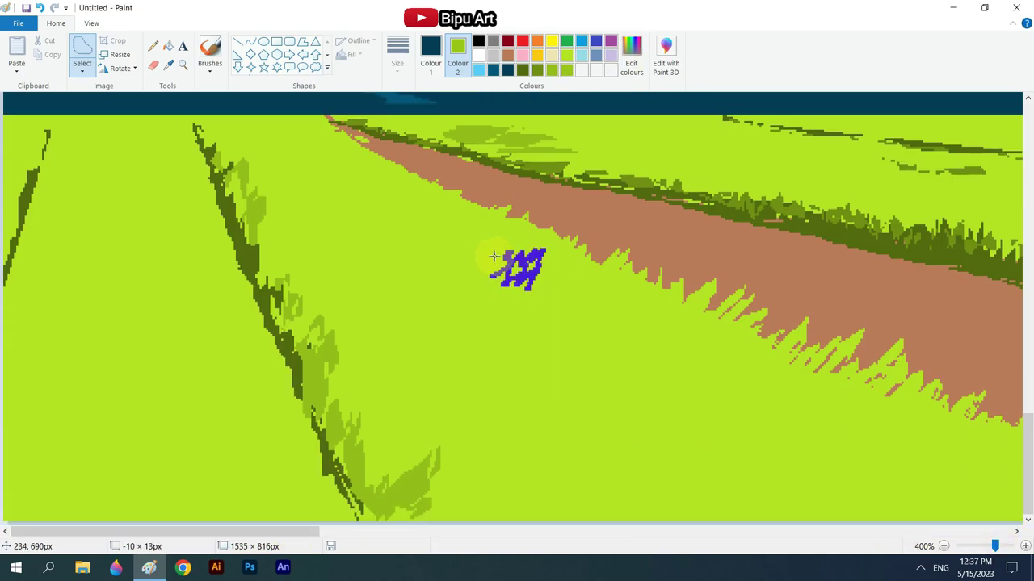
pyautogui.press('Delete')
pyautogui.moveTo(593, 315); pyautogui.dragTo(602, 319)
pyautogui.press('Delete')
# Add more light grass tufts in the field left of the path and among the grass strip on its right
pyautogui.click(943, 547)
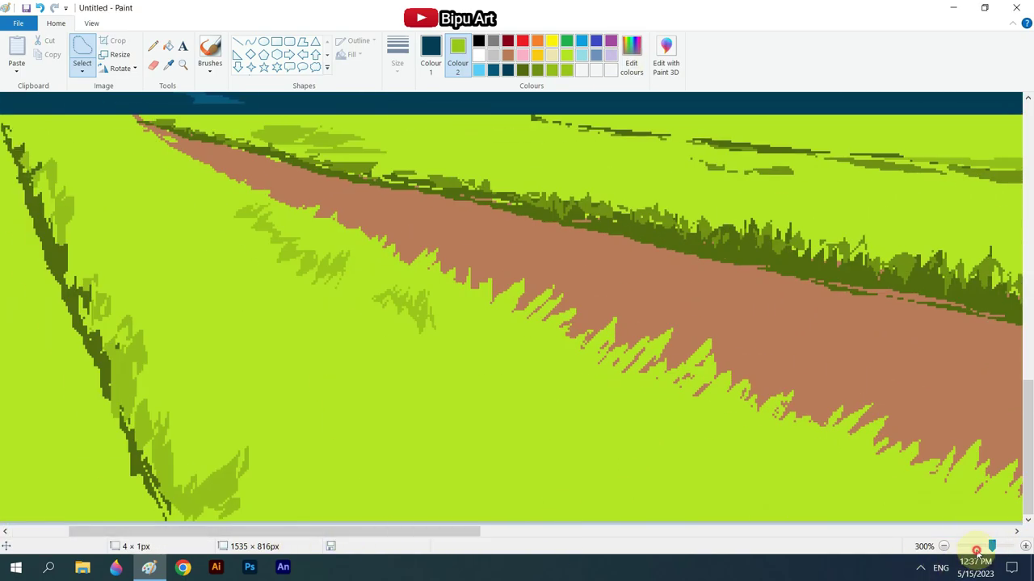
pyautogui.click(977, 549)
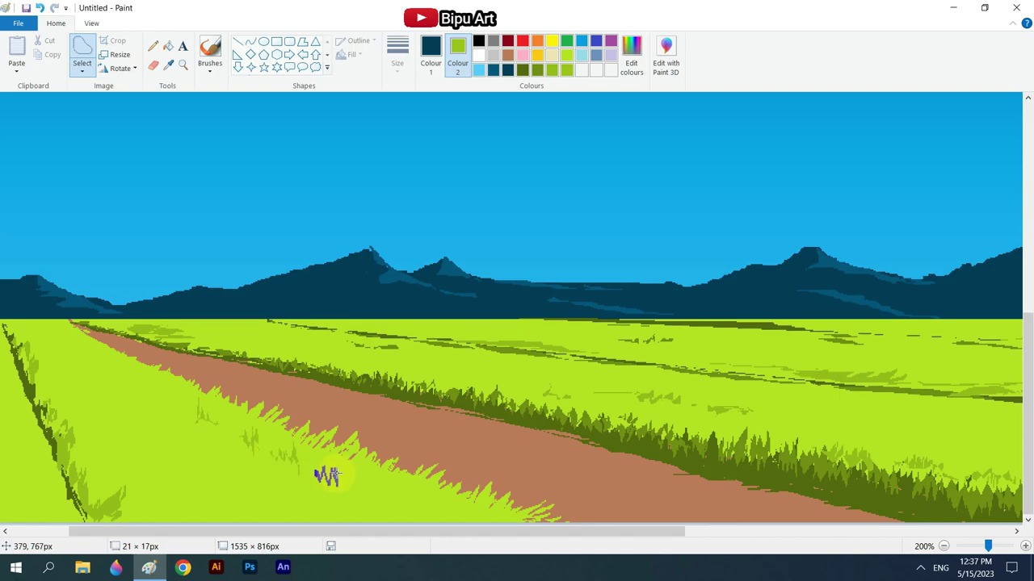
pyautogui.moveTo(709, 454)
pyautogui.mouseDown()
pyautogui.moveTo(719, 455)
pyautogui.moveTo(707, 461)
pyautogui.mouseUp()
pyautogui.press('Delete')
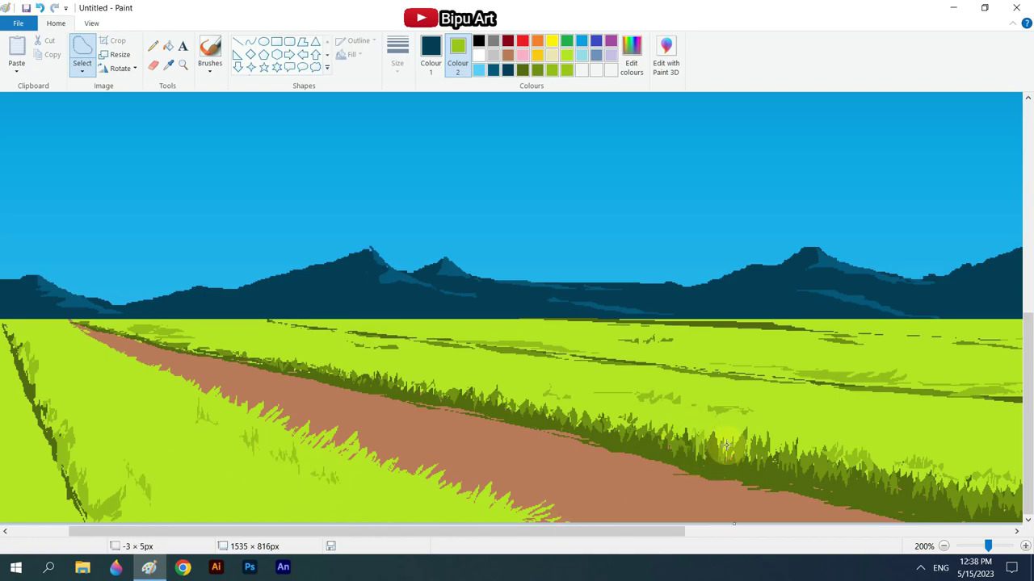
pyautogui.moveTo(795, 451)
pyautogui.mouseDown()
pyautogui.moveTo(805, 443)
pyautogui.moveTo(789, 472)
pyautogui.mouseUp()
pyautogui.press('Delete')
pyautogui.moveTo(647, 531); pyautogui.dragTo(799, 557)
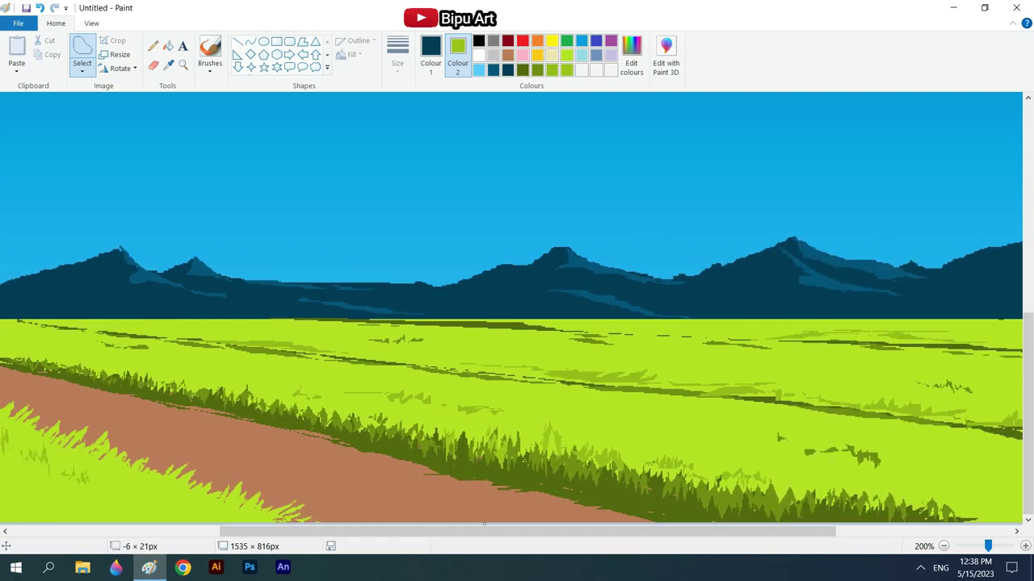
pyautogui.click(974, 548)
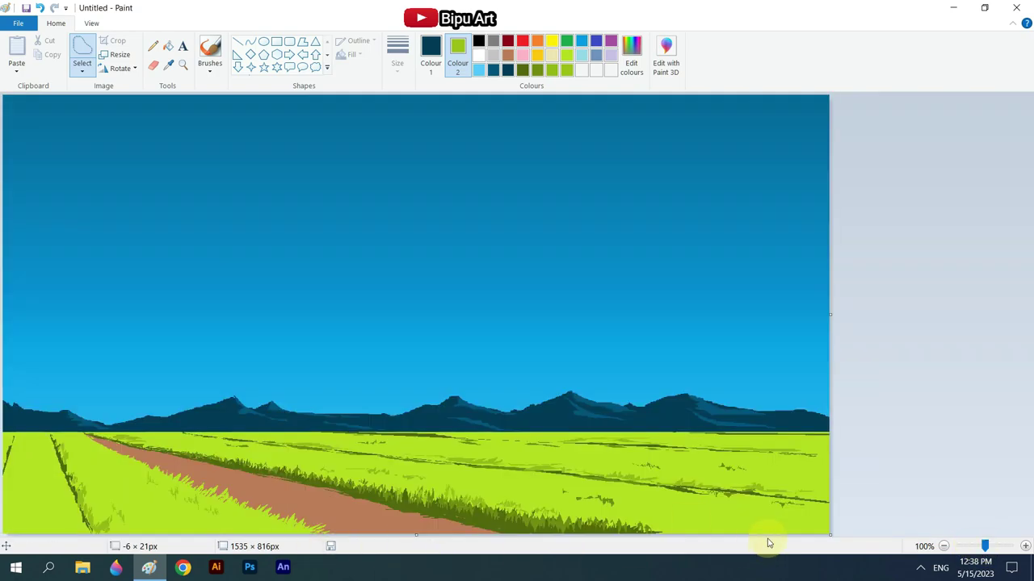
# Switch Colour 2 back to lime green and fill an uneven field edge along the left part of the horizon
pyautogui.scroll(1, 348, 418)
pyautogui.scroll(-5, 348, 418)
pyautogui.click(567, 56)
pyautogui.moveTo(4, 327)
pyautogui.mouseDown()
pyautogui.moveTo(23, 316)
pyautogui.moveTo(178, 310)
pyautogui.moveTo(596, 314)
pyautogui.mouseUp()
pyautogui.press('Delete')
pyautogui.moveTo(372, 320); pyautogui.dragTo(637, 322)
pyautogui.press('Delete')
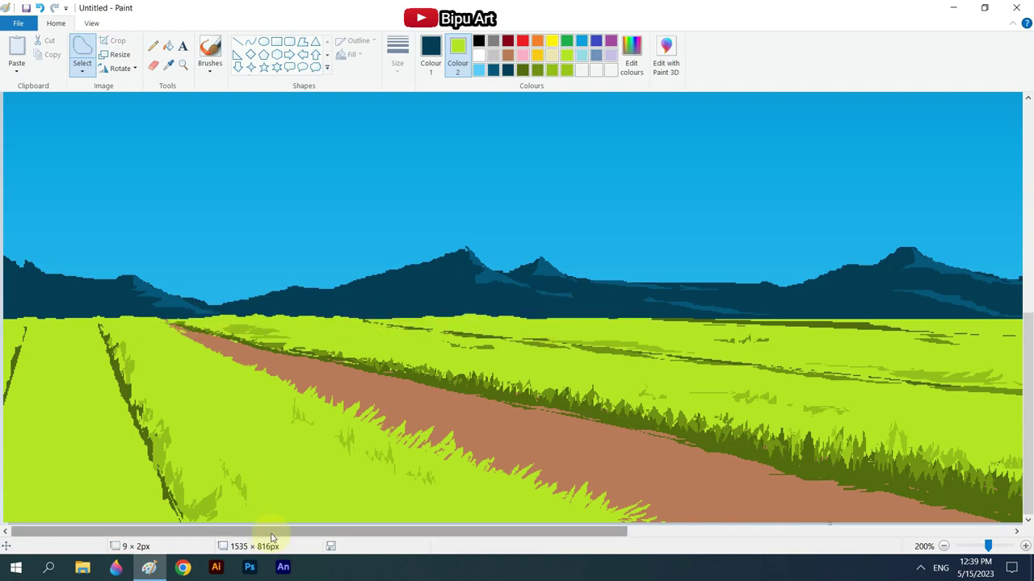
# Extend the uneven lime-green field edge along the horizon to the canvas's right-hand border
pyautogui.moveTo(272, 532); pyautogui.dragTo(449, 532)
pyautogui.moveTo(391, 322)
pyautogui.mouseDown()
pyautogui.moveTo(546, 316)
pyautogui.moveTo(685, 332)
pyautogui.moveTo(440, 318)
pyautogui.mouseUp()
pyautogui.press('Delete')
pyautogui.moveTo(473, 533); pyautogui.dragTo(686, 533)
pyautogui.moveTo(624, 320); pyautogui.dragTo(1020, 311)
pyautogui.press('Delete')
pyautogui.scroll(-1, 711, 466)
pyautogui.moveTo(663, 428)
pyautogui.mouseDown()
pyautogui.moveTo(752, 425)
pyautogui.moveTo(655, 429)
pyautogui.mouseUp()
pyautogui.press('Delete')
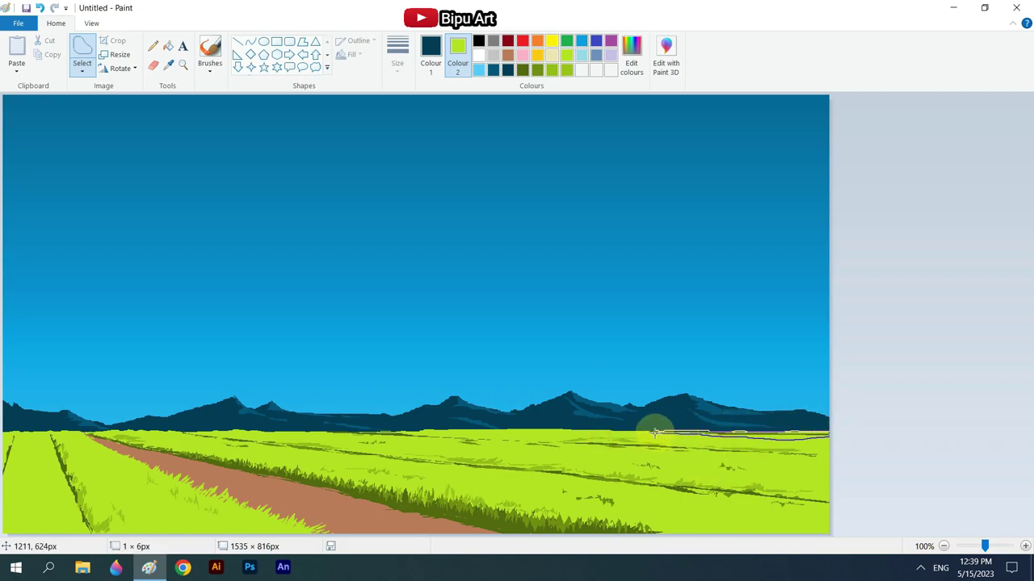
pyautogui.press('Delete')
pyautogui.scroll(1, 801, 484)
# Fill denser lime-green grass blades along the path's left-hand edge, from its far end to the canvas's lower edge
pyautogui.scroll(-5, 800, 485)
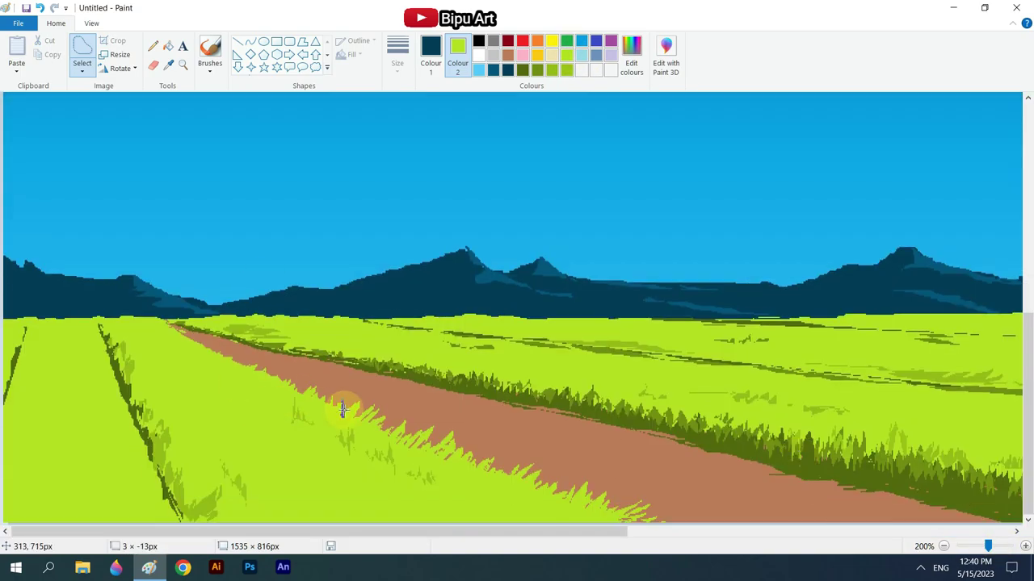
pyautogui.moveTo(340, 401)
pyautogui.mouseDown()
pyautogui.moveTo(440, 447)
pyautogui.moveTo(345, 411)
pyautogui.mouseUp()
pyautogui.press('Delete')
pyautogui.moveTo(486, 460); pyautogui.dragTo(660, 509)
pyautogui.press('Delete')
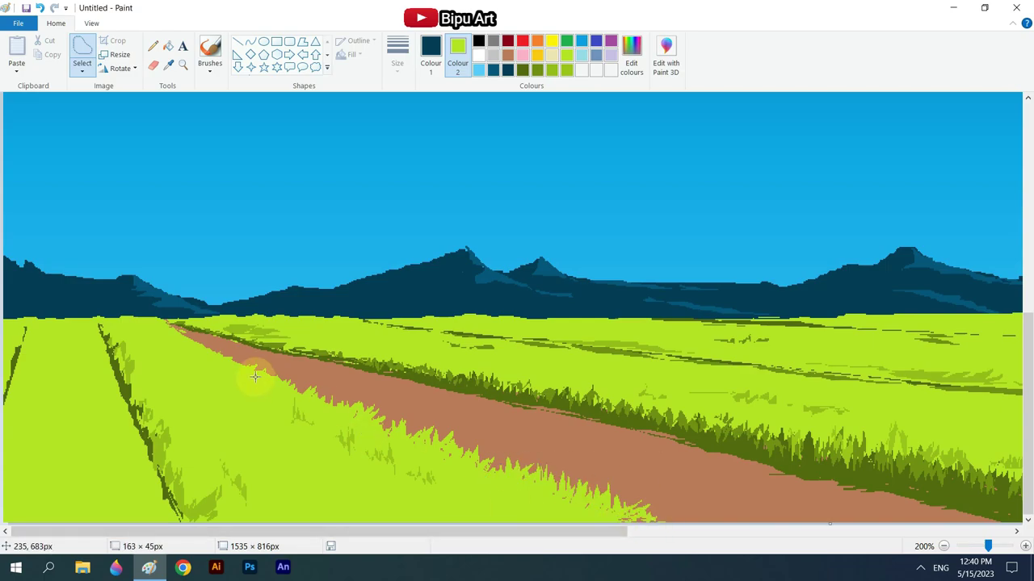
pyautogui.moveTo(256, 367); pyautogui.dragTo(305, 399)
pyautogui.press('Delete')
pyautogui.moveTo(211, 348); pyautogui.dragTo(647, 535)
pyautogui.click(944, 547)
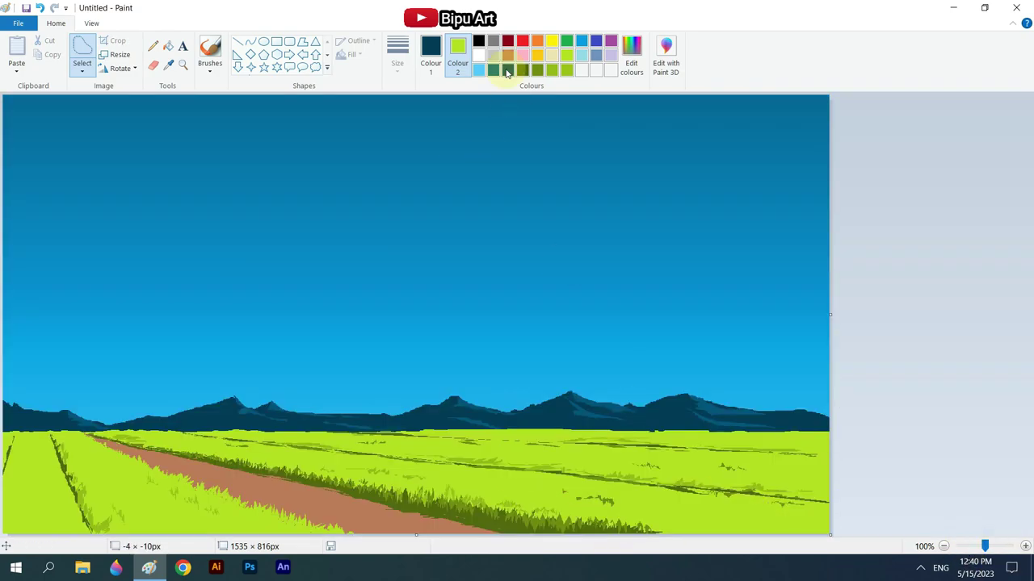
# Mix a darker shade of the path's brown as Colour 2 and fill shadow streaks along the path's right-hand edge
pyautogui.click(508, 55)
pyautogui.click(631, 57)
pyautogui.moveTo(670, 247); pyautogui.dragTo(670, 272)
pyautogui.click(383, 372)
pyautogui.click(1025, 546)
pyautogui.scroll(-5, 727, 485)
pyautogui.moveTo(617, 531); pyautogui.dragTo(678, 532)
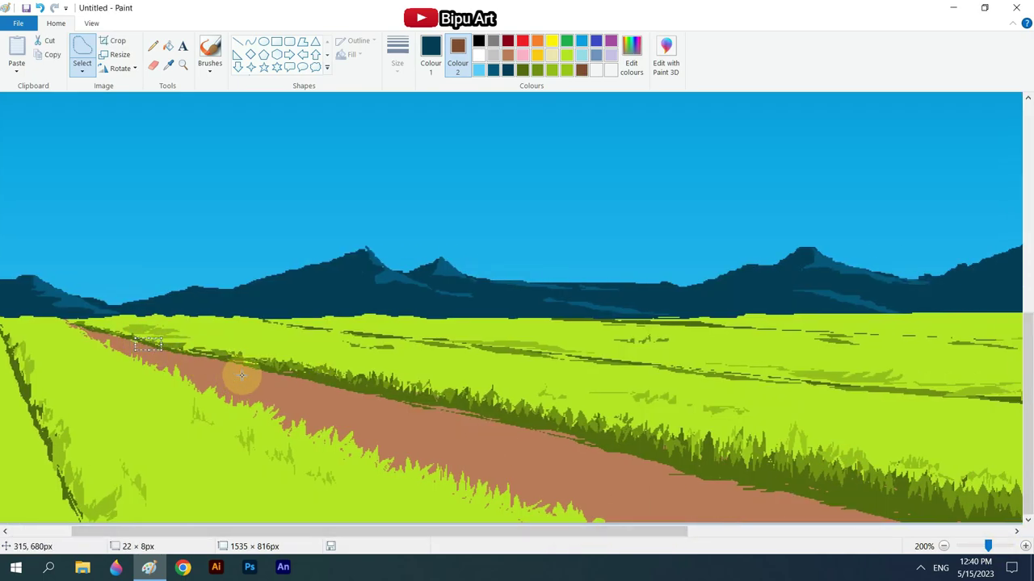
pyautogui.moveTo(716, 479)
pyautogui.mouseDown()
pyautogui.moveTo(813, 496)
pyautogui.moveTo(761, 508)
pyautogui.moveTo(597, 467)
pyautogui.moveTo(530, 429)
pyautogui.moveTo(376, 404)
pyautogui.moveTo(620, 466)
pyautogui.mouseUp()
pyautogui.press('Delete')
pyautogui.press('Delete')
pyautogui.moveTo(798, 509); pyautogui.dragTo(802, 507)
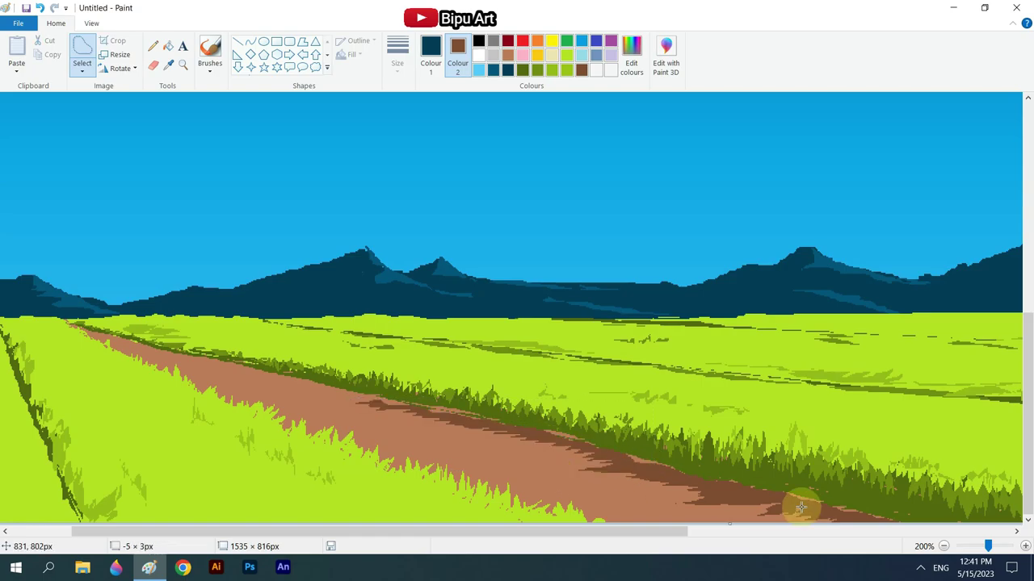
pyautogui.click(944, 546)
# Extend the dark-brown shading along the path's right-hand edge to its far end and down to the canvas's lower edge
pyautogui.click(1025, 547)
pyautogui.scroll(-5, 255, 354)
pyautogui.moveTo(220, 333)
pyautogui.mouseDown()
pyautogui.moveTo(438, 396)
pyautogui.moveTo(217, 333)
pyautogui.mouseUp()
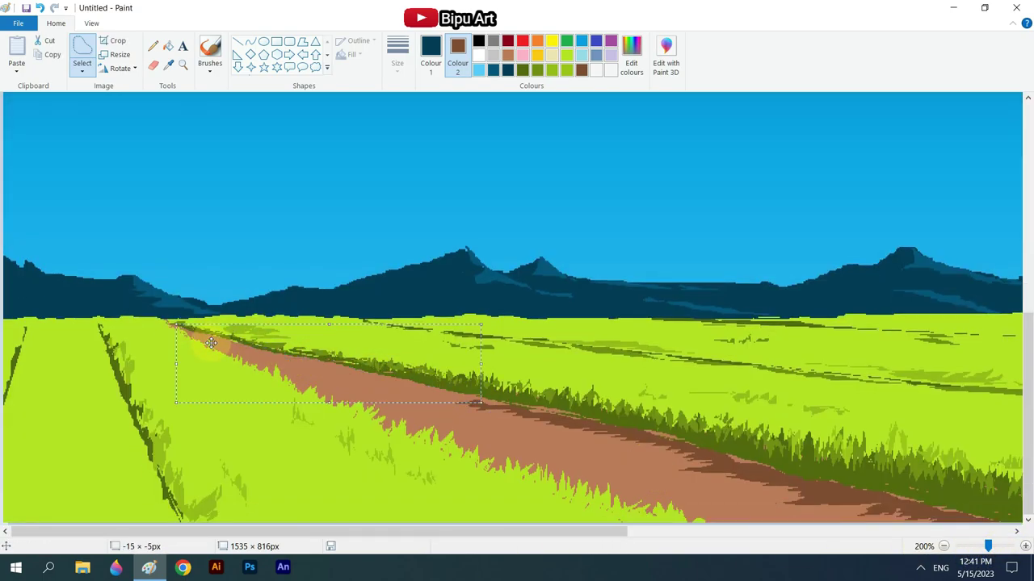
pyautogui.press('Delete')
pyautogui.moveTo(633, 428)
pyautogui.mouseDown()
pyautogui.moveTo(912, 496)
pyautogui.moveTo(880, 544)
pyautogui.mouseUp()
pyautogui.moveTo(988, 547); pyautogui.dragTo(984, 547)
# Set Colour 2 to the light olive green and add grass tufts in the field strip at the canvas's far left
pyautogui.click(556, 72)
pyautogui.moveTo(49, 436)
pyautogui.mouseDown()
pyautogui.moveTo(61, 471)
pyautogui.moveTo(5, 477)
pyautogui.moveTo(13, 454)
pyautogui.mouseUp()
pyautogui.press('Delete')
pyautogui.press('Delete')
pyautogui.press('Delete')
pyautogui.moveTo(8, 512); pyautogui.dragTo(42, 507)
pyautogui.press('Delete')
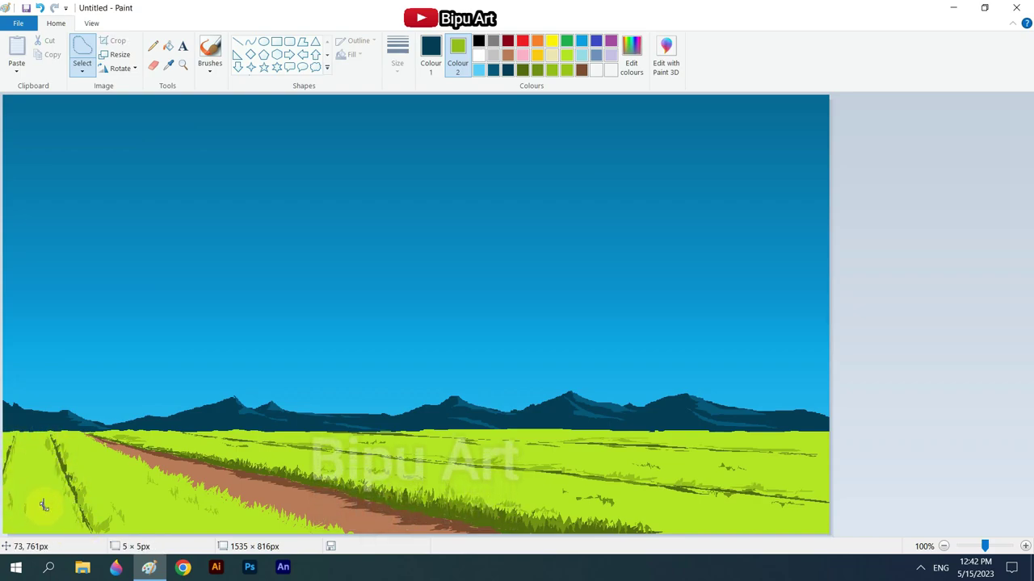
pyautogui.press('Delete')
pyautogui.moveTo(34, 448); pyautogui.dragTo(30, 451)
pyautogui.press('Delete')
# Scatter more light olive grass tufts over the fields on both sides of the path
pyautogui.moveTo(107, 478); pyautogui.dragTo(134, 496)
pyautogui.press('Delete')
pyautogui.press('Delete')
pyautogui.moveTo(489, 476)
pyautogui.mouseDown()
pyautogui.moveTo(646, 494)
pyautogui.moveTo(503, 509)
pyautogui.mouseUp()
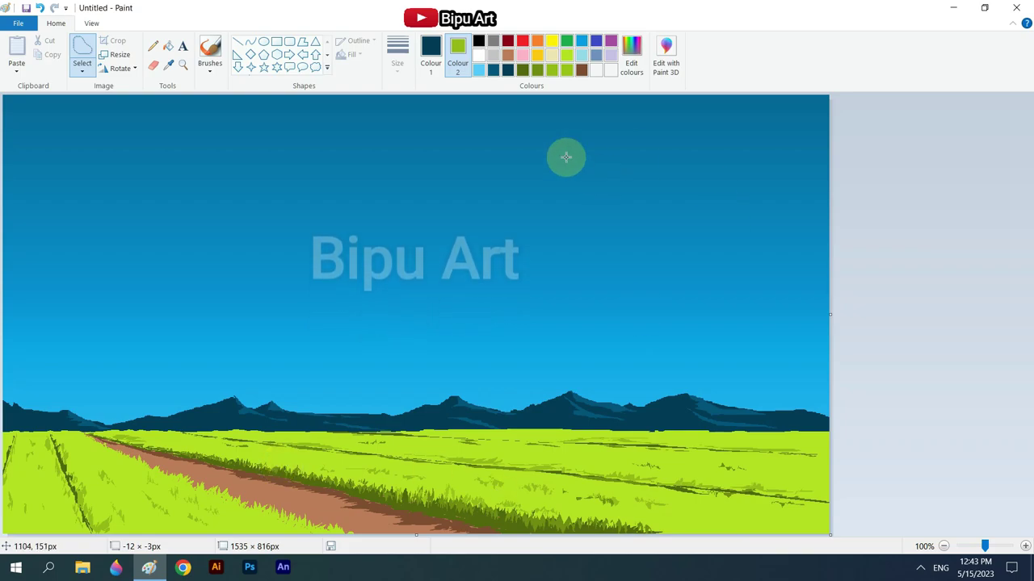
# Set Colour 2 to 25% grey and fill a tall puffy cloud above the central mountains using free-form selection
pyautogui.rightClick(493, 55)
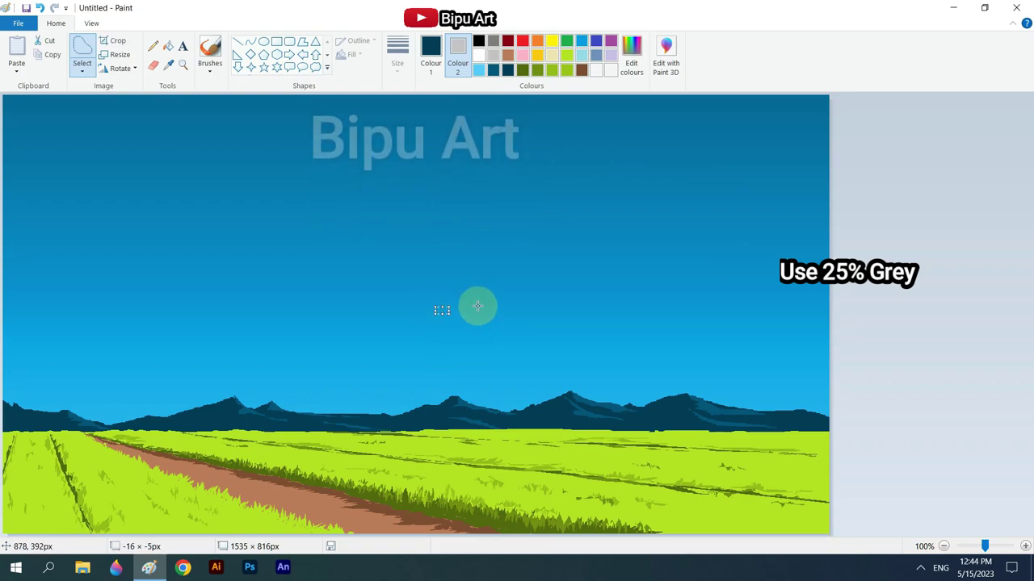
pyautogui.click(463, 346)
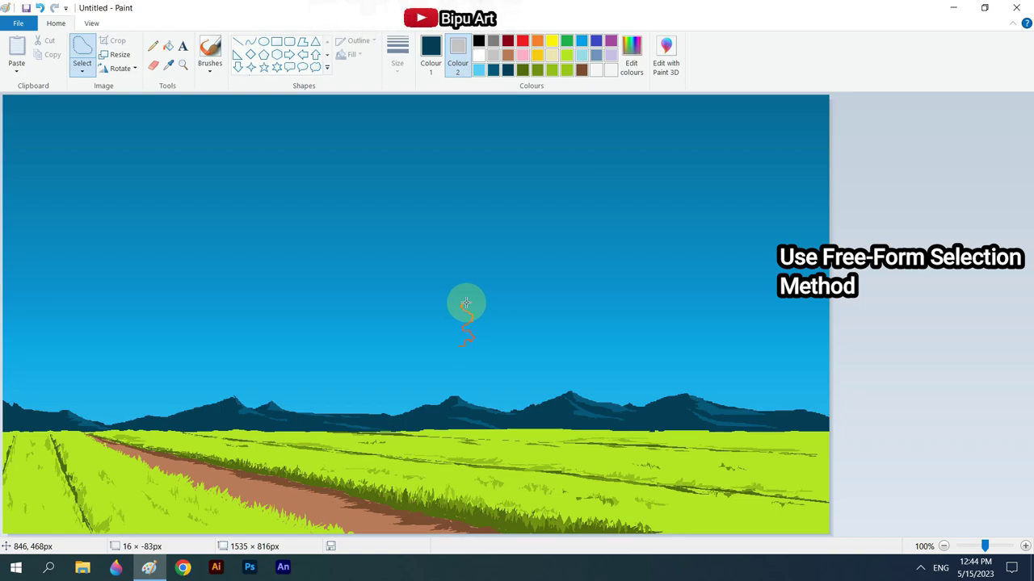
pyautogui.moveTo(467, 297)
pyautogui.mouseDown()
pyautogui.moveTo(473, 268)
pyautogui.moveTo(506, 254)
pyautogui.moveTo(577, 307)
pyautogui.moveTo(570, 330)
pyautogui.moveTo(520, 353)
pyautogui.moveTo(458, 346)
pyautogui.moveTo(466, 339)
pyautogui.mouseUp()
pyautogui.press('Delete')
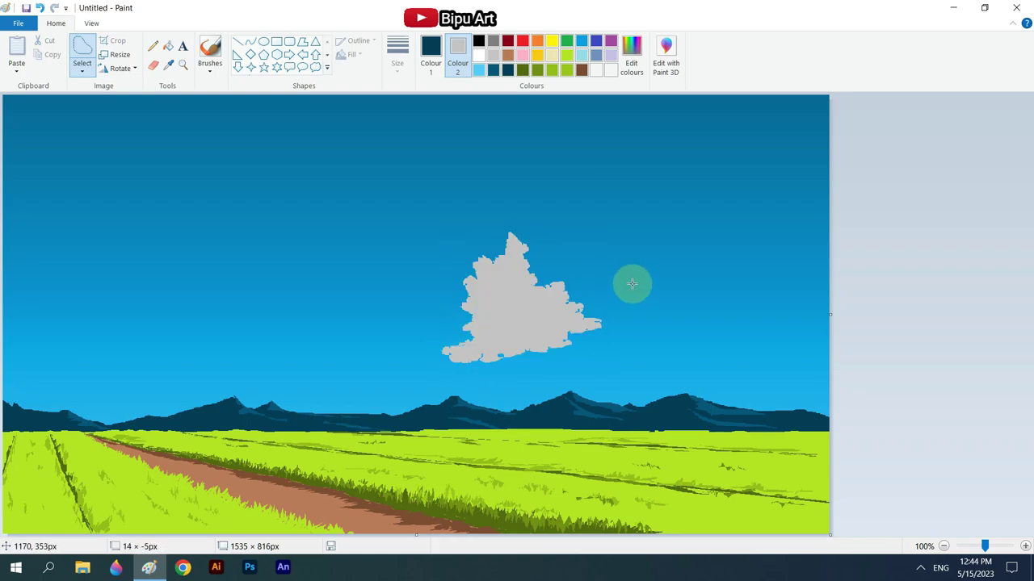
# Fill a larger grey cloud in the right-hand sky and a long flat one below it above the mountains
pyautogui.moveTo(611, 285)
pyautogui.mouseDown()
pyautogui.moveTo(628, 178)
pyautogui.moveTo(673, 223)
pyautogui.moveTo(718, 212)
pyautogui.moveTo(762, 272)
pyautogui.moveTo(660, 316)
pyautogui.moveTo(604, 298)
pyautogui.mouseUp()
pyautogui.press('Delete')
pyautogui.moveTo(604, 354)
pyautogui.mouseDown()
pyautogui.moveTo(782, 366)
pyautogui.moveTo(644, 376)
pyautogui.moveTo(611, 357)
pyautogui.mouseUp()
pyautogui.press('Delete')
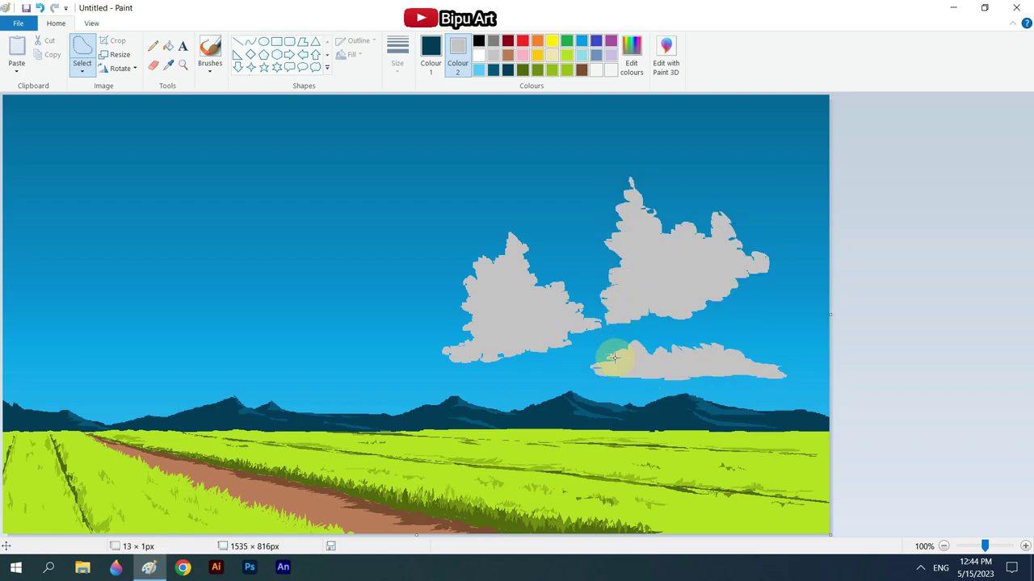
# Fill thin, flat grey clouds across the left half of the sky, plus a small one beside the central cloud
pyautogui.moveTo(198, 363)
pyautogui.mouseDown()
pyautogui.moveTo(315, 350)
pyautogui.moveTo(388, 364)
pyautogui.moveTo(198, 364)
pyautogui.mouseUp()
pyautogui.press('Delete')
pyautogui.moveTo(308, 388)
pyautogui.mouseDown()
pyautogui.moveTo(328, 389)
pyautogui.moveTo(311, 390)
pyautogui.mouseUp()
pyautogui.press('Delete')
pyautogui.moveTo(72, 356)
pyautogui.mouseDown()
pyautogui.moveTo(138, 344)
pyautogui.moveTo(40, 360)
pyautogui.moveTo(109, 365)
pyautogui.mouseUp()
pyautogui.press('Delete')
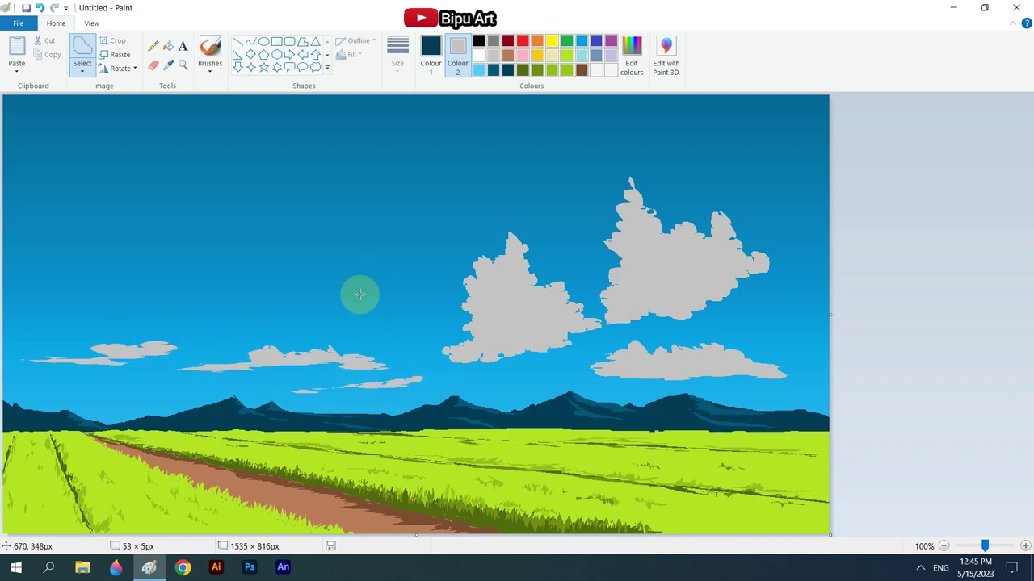
pyautogui.moveTo(358, 293)
pyautogui.mouseDown()
pyautogui.moveTo(383, 286)
pyautogui.moveTo(359, 296)
pyautogui.mouseUp()
pyautogui.press('Delete')
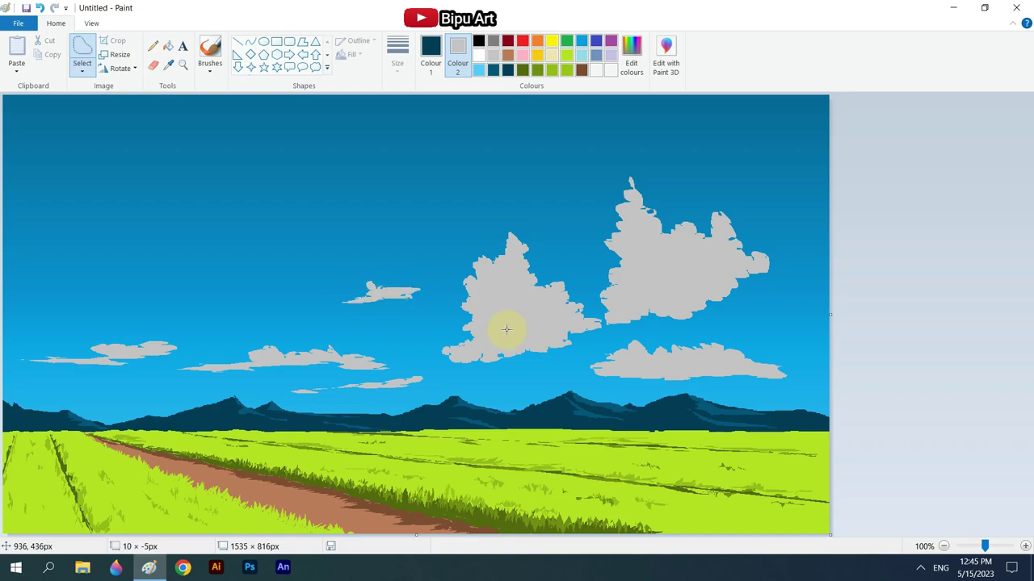
# Add a small flat grey cloud beneath the central cloud and thin grey wisps around the right-hand clouds
pyautogui.moveTo(473, 381)
pyautogui.mouseDown()
pyautogui.moveTo(508, 369)
pyautogui.moveTo(550, 377)
pyautogui.moveTo(474, 381)
pyautogui.mouseUp()
pyautogui.press('Delete')
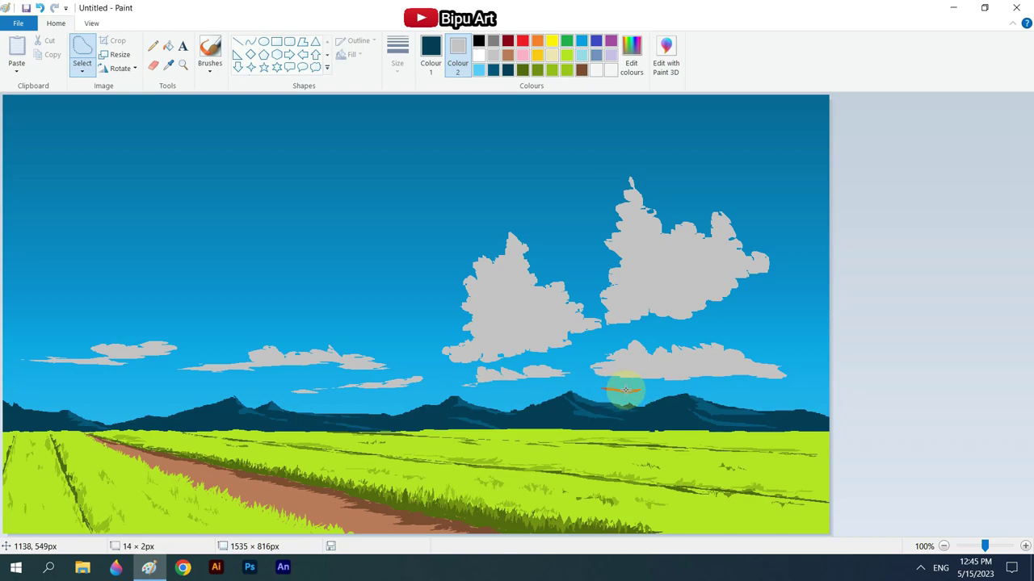
pyautogui.moveTo(625, 391); pyautogui.dragTo(612, 390)
pyautogui.press('Delete')
pyautogui.moveTo(735, 391); pyautogui.dragTo(738, 392)
pyautogui.press('Delete')
pyautogui.moveTo(707, 325); pyautogui.dragTo(707, 325)
pyautogui.press('Delete')
pyautogui.moveTo(778, 323)
pyautogui.mouseDown()
pyautogui.moveTo(798, 319)
pyautogui.moveTo(775, 319)
pyautogui.mouseUp()
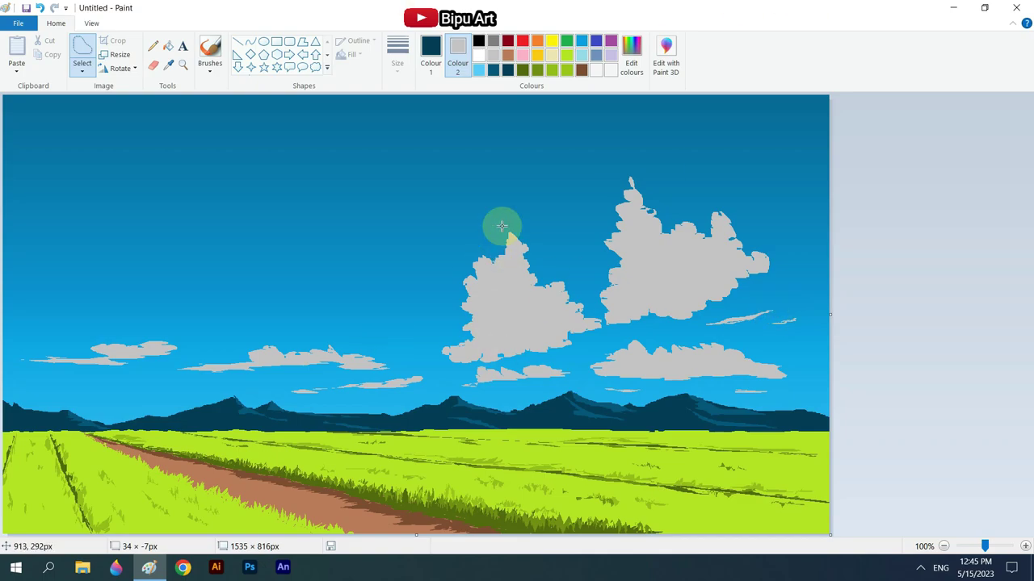
# Set Colour 2 to white and fill highlights along the upper-right edge of the tall central cloud
pyautogui.click(479, 59)
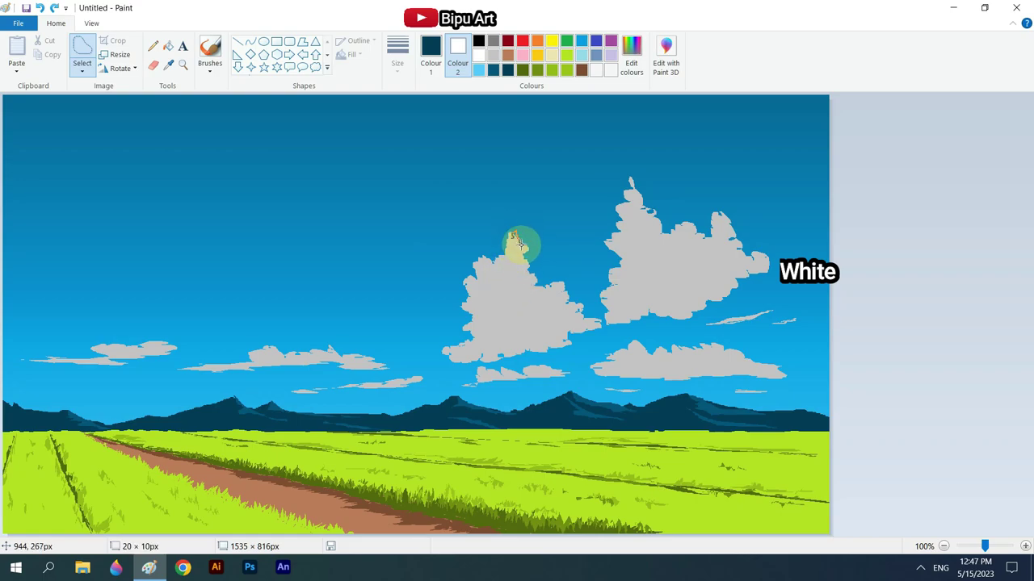
pyautogui.moveTo(524, 247)
pyautogui.mouseDown()
pyautogui.moveTo(524, 263)
pyautogui.moveTo(510, 237)
pyautogui.mouseUp()
pyautogui.press('Delete')
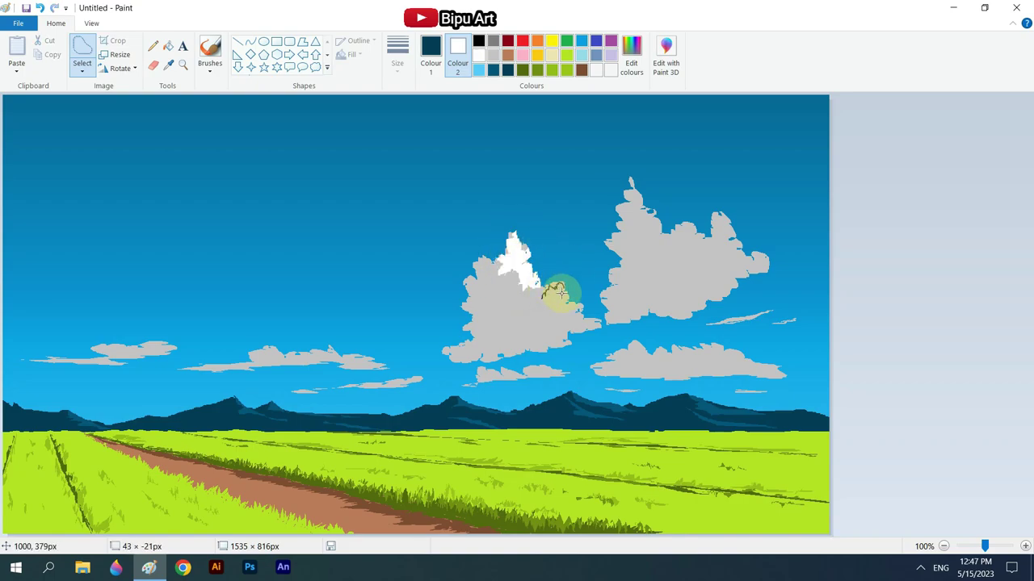
pyautogui.press('Delete')
# Fill white highlights on the peaks, centre and right-hand puff of the largest cloud
pyautogui.moveTo(630, 190); pyautogui.dragTo(658, 241)
pyautogui.press('Delete')
pyautogui.moveTo(678, 264); pyautogui.dragTo(680, 260)
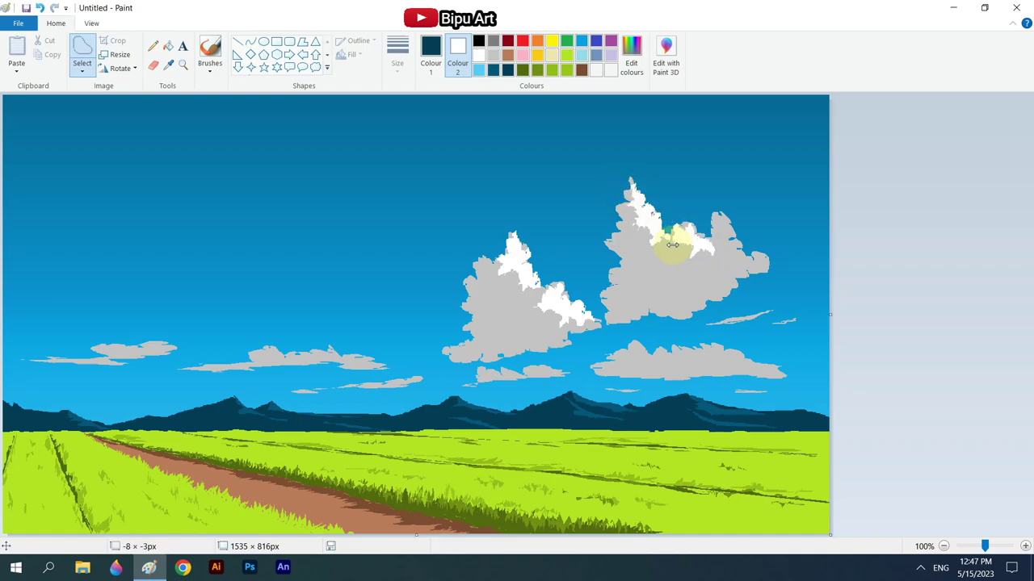
pyautogui.press('Delete')
pyautogui.moveTo(708, 355); pyautogui.dragTo(708, 356)
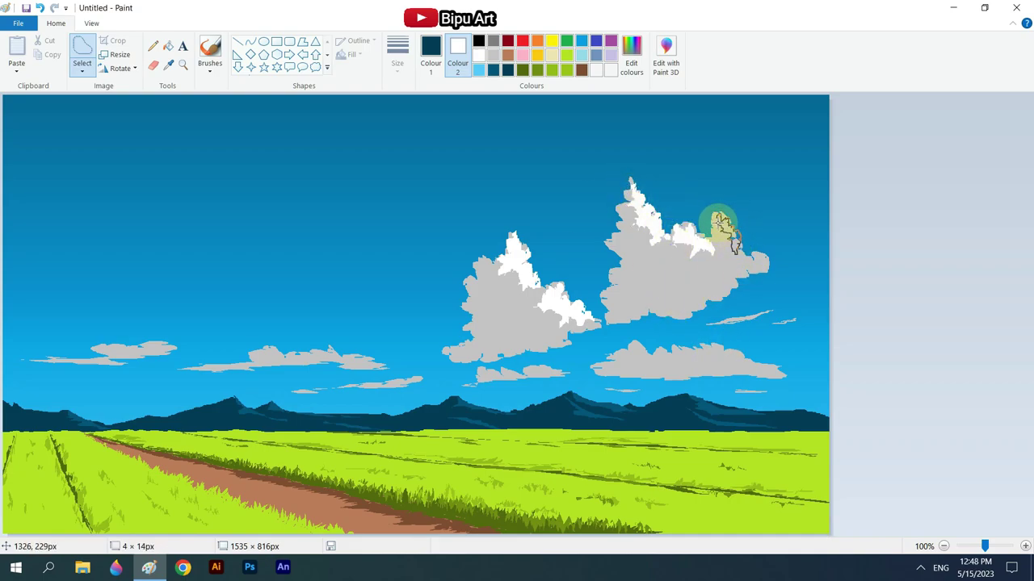
pyautogui.moveTo(736, 246); pyautogui.dragTo(730, 251)
pyautogui.press('Delete')
pyautogui.moveTo(747, 265); pyautogui.dragTo(745, 264)
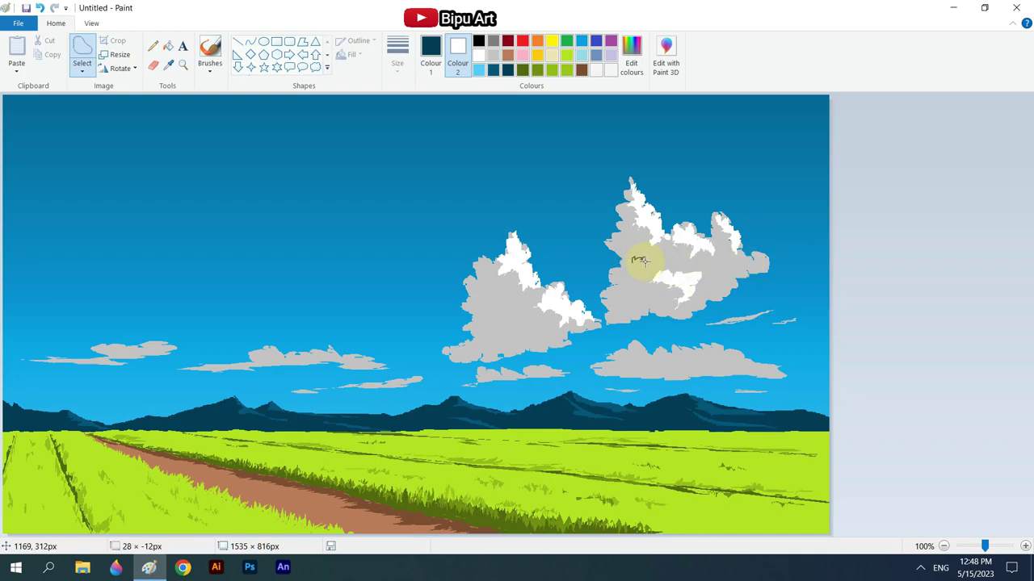
pyautogui.moveTo(632, 263); pyautogui.dragTo(634, 266)
pyautogui.press('Delete')
pyautogui.moveTo(752, 260); pyautogui.dragTo(745, 262)
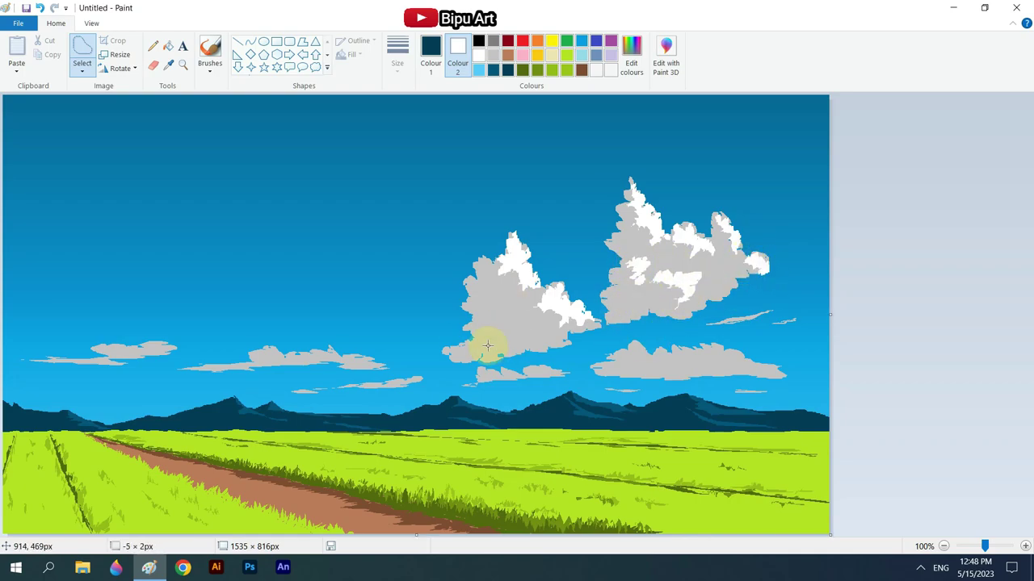
# Fill white highlights on the tops of the low flat clouds above the right, central and left mountains
pyautogui.moveTo(673, 356)
pyautogui.mouseDown()
pyautogui.moveTo(688, 348)
pyautogui.moveTo(772, 377)
pyautogui.moveTo(635, 345)
pyautogui.moveTo(658, 361)
pyautogui.mouseUp()
pyautogui.press('Delete')
pyautogui.press('Delete')
pyautogui.moveTo(525, 370)
pyautogui.mouseDown()
pyautogui.moveTo(555, 369)
pyautogui.moveTo(531, 369)
pyautogui.mouseUp()
pyautogui.press('Delete')
pyautogui.moveTo(264, 351); pyautogui.dragTo(262, 352)
pyautogui.press('Delete')
pyautogui.moveTo(315, 353)
pyautogui.mouseDown()
pyautogui.moveTo(378, 359)
pyautogui.moveTo(318, 353)
pyautogui.mouseUp()
pyautogui.press('Delete')
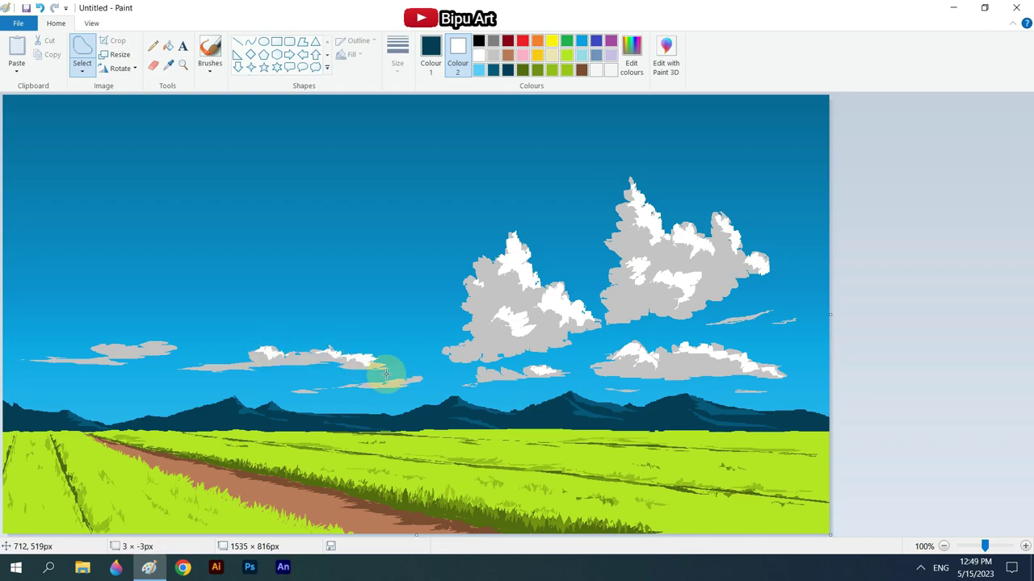
# Highlight the thin clouds above the left mountains and the wisps below the largest cloud in white
pyautogui.moveTo(380, 385); pyautogui.dragTo(385, 385)
pyautogui.press('Delete')
pyautogui.moveTo(726, 319); pyautogui.dragTo(791, 318)
pyautogui.press('Delete')
pyautogui.moveTo(86, 348)
pyautogui.mouseDown()
pyautogui.moveTo(162, 346)
pyautogui.moveTo(111, 357)
pyautogui.mouseUp()
pyautogui.press('Delete')
pyautogui.moveTo(309, 370); pyautogui.dragTo(327, 373)
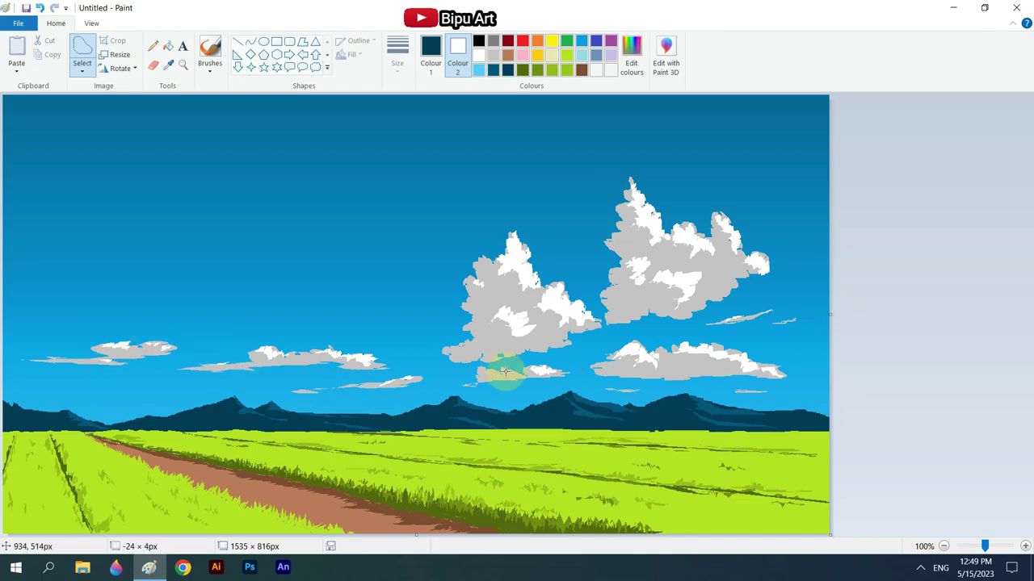
# Fill thin white wisps above the left mountains, under the central cloud's right side and above the low left clouds
pyautogui.moveTo(242, 388)
pyautogui.mouseDown()
pyautogui.moveTo(260, 384)
pyautogui.moveTo(245, 387)
pyautogui.mouseUp()
pyautogui.press('Delete')
pyautogui.press('Delete')
pyautogui.moveTo(121, 384)
pyautogui.mouseDown()
pyautogui.moveTo(157, 382)
pyautogui.moveTo(158, 391)
pyautogui.mouseUp()
pyautogui.press('Delete')
pyautogui.moveTo(565, 353); pyautogui.dragTo(583, 350)
pyautogui.press('Delete')
pyautogui.moveTo(348, 334); pyautogui.dragTo(372, 329)
pyautogui.press('Delete')
# Fill thin white wisps in the gap between the two large clouds and to the right of the largest cloud
pyautogui.moveTo(573, 269); pyautogui.dragTo(597, 263)
pyautogui.press('Delete')
pyautogui.moveTo(763, 227); pyautogui.dragTo(754, 231)
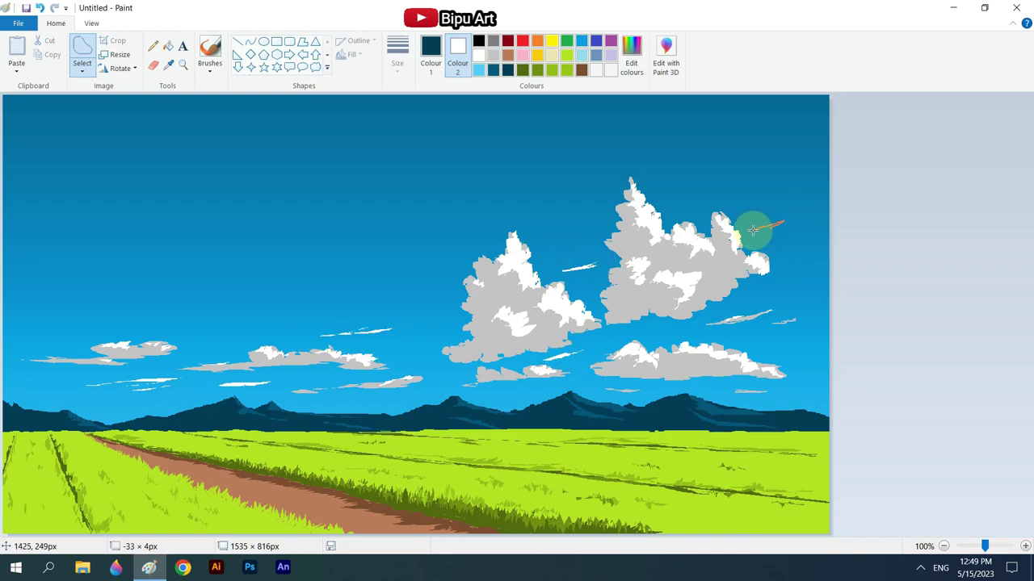
pyautogui.press('Delete')
pyautogui.moveTo(770, 292); pyautogui.dragTo(751, 289)
pyautogui.press('Delete')
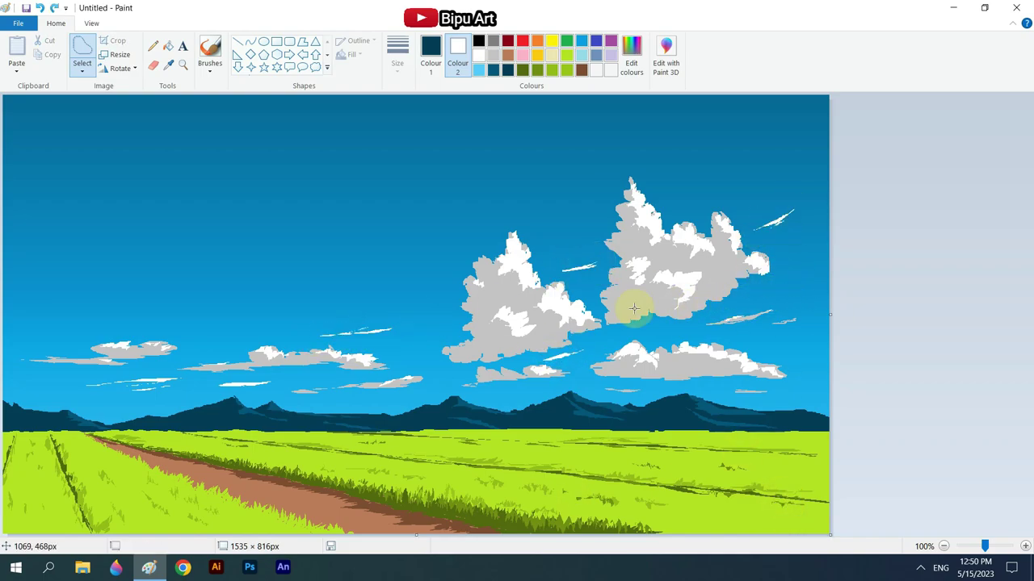
pyautogui.moveTo(563, 273)
pyautogui.mouseDown()
pyautogui.moveTo(605, 270)
pyautogui.moveTo(605, 257)
pyautogui.moveTo(619, 255)
pyautogui.mouseUp()
pyautogui.press('Delete')
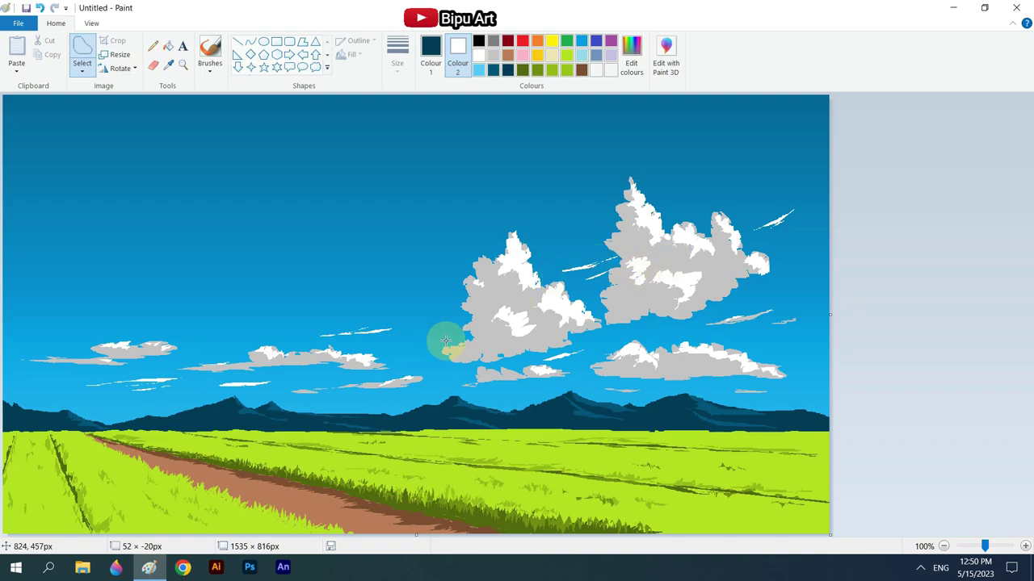
# Fill two small white wisps in the open sky high above the low left clouds
pyautogui.moveTo(146, 278); pyautogui.dragTo(141, 280)
pyautogui.press('Delete')
pyautogui.moveTo(227, 267); pyautogui.dragTo(231, 267)
pyautogui.press('Delete')
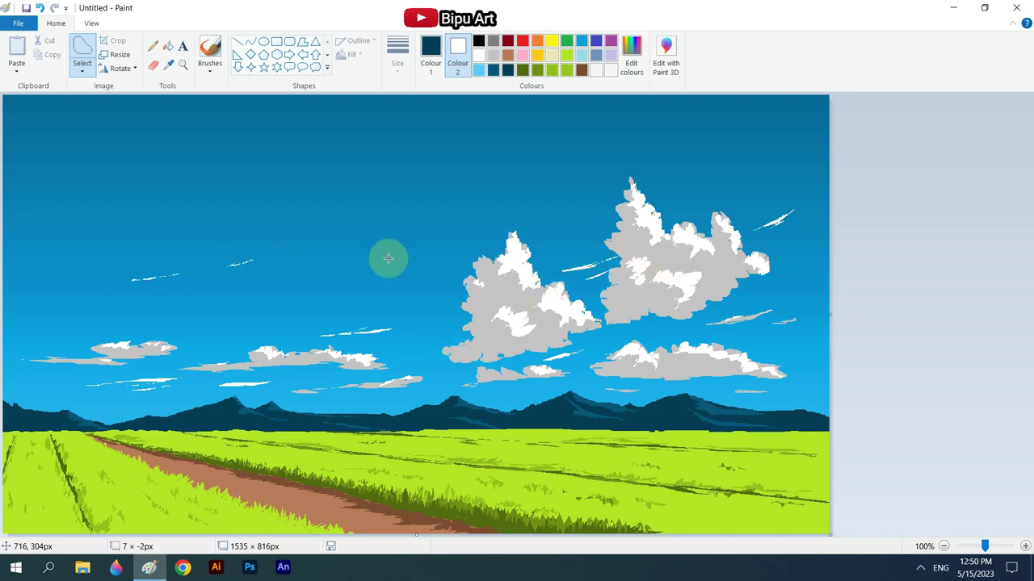
# Paint the light pink torso of a small figure beside the far part of the path with the brush
pyautogui.scroll(1, 388, 259)
pyautogui.scroll(-5, 388, 259)
pyautogui.click(211, 65)
pyautogui.click(219, 96)
pyautogui.click(479, 70)
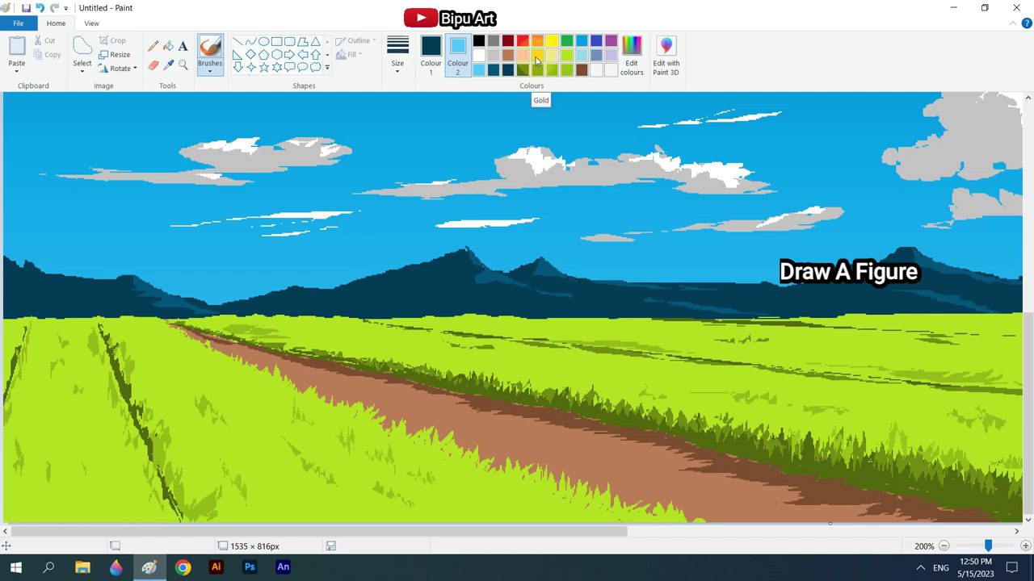
pyautogui.click(522, 55)
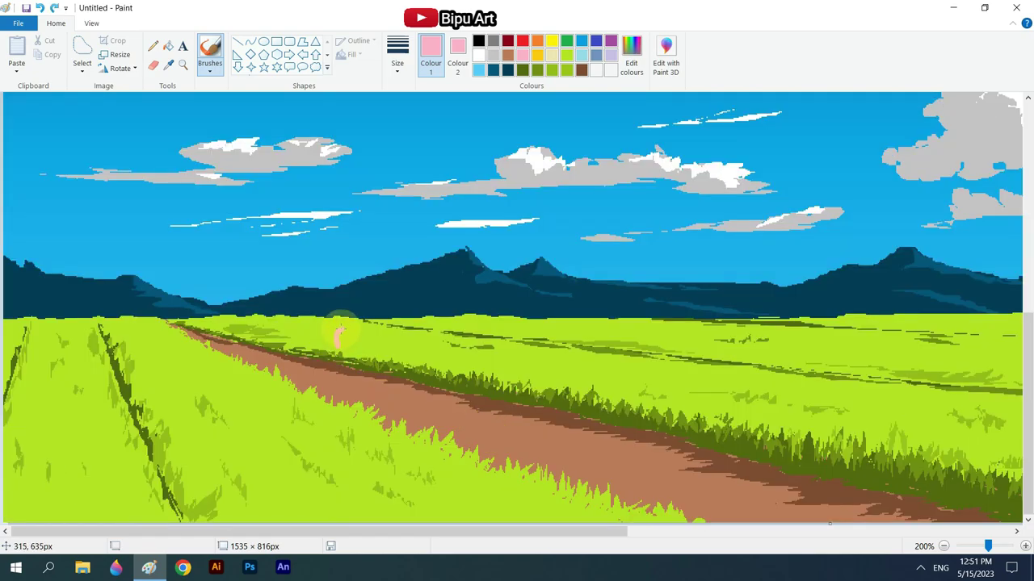
pyautogui.keyDown('ctrl'); pyautogui.scroll(2, 339, 339); pyautogui.keyUp('ctrl')
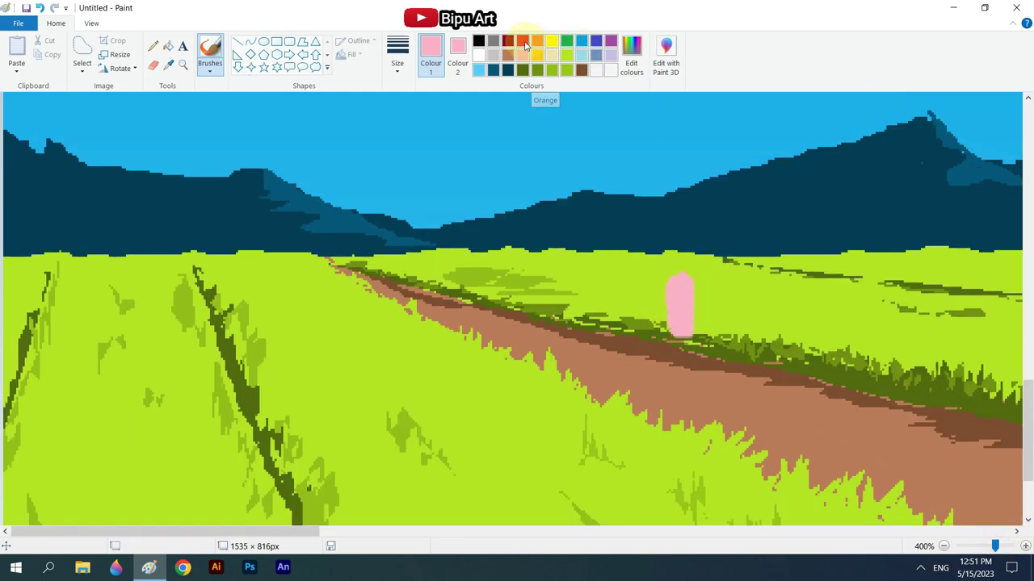
# Paint two indigo legs below the figure's torso and a black head above it
pyautogui.click(508, 41)
pyautogui.click(493, 40)
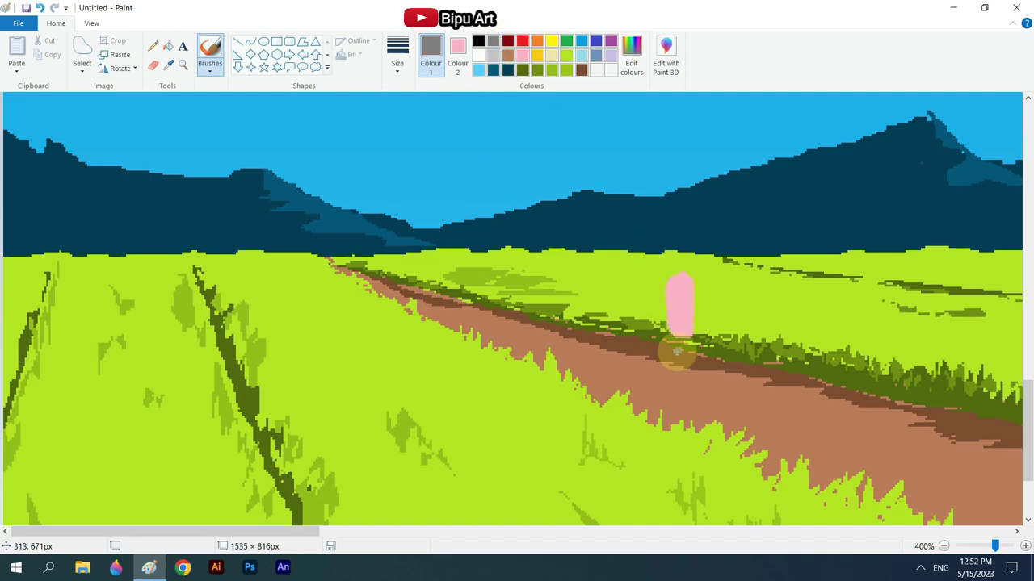
pyautogui.click(596, 40)
pyautogui.moveTo(673, 347)
pyautogui.mouseDown()
pyautogui.moveTo(679, 376)
pyautogui.moveTo(687, 381)
pyautogui.moveTo(679, 365)
pyautogui.moveTo(692, 385)
pyautogui.mouseUp()
pyautogui.hotkey('ctrl', 'z')
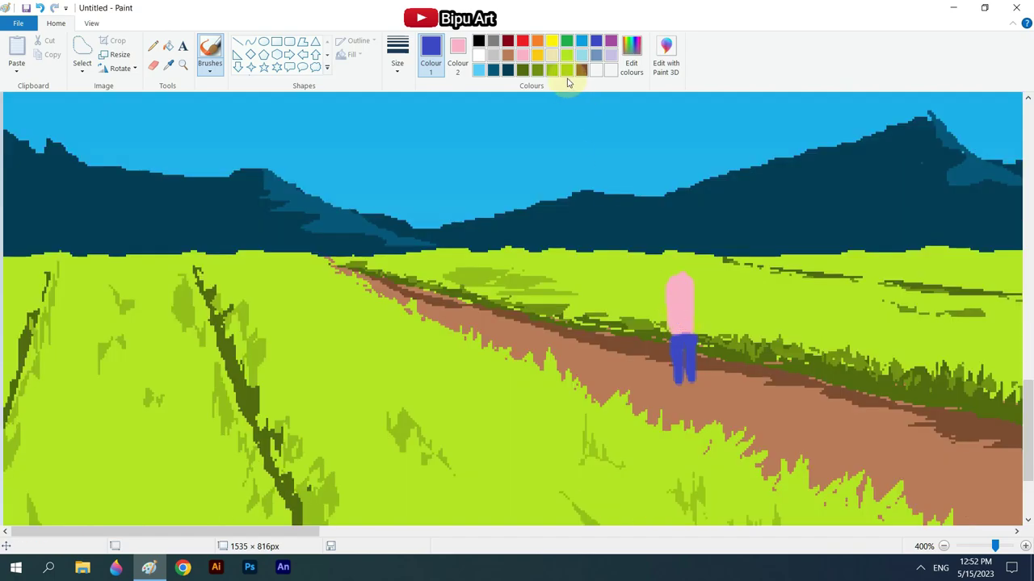
pyautogui.click(478, 41)
pyautogui.moveTo(675, 257); pyautogui.dragTo(678, 264)
# With a thinner brush, paint light pink sleeves on both sides of the torso and light grey shoes under the legs
pyautogui.click(522, 56)
pyautogui.click(397, 56)
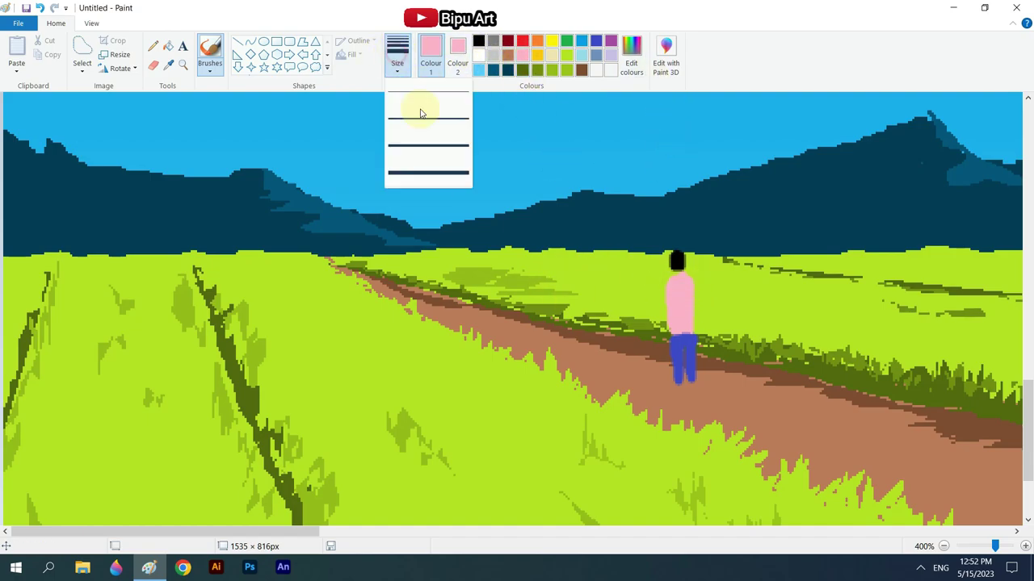
pyautogui.click(423, 116)
pyautogui.click(397, 58)
pyautogui.click(421, 97)
pyautogui.click(397, 56)
pyautogui.click(445, 129)
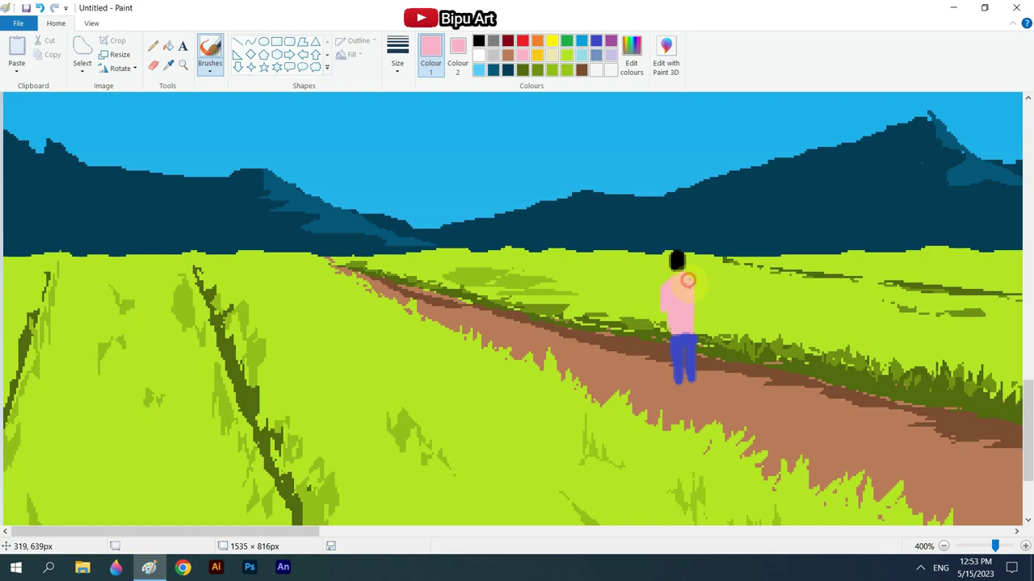
pyautogui.click(492, 54)
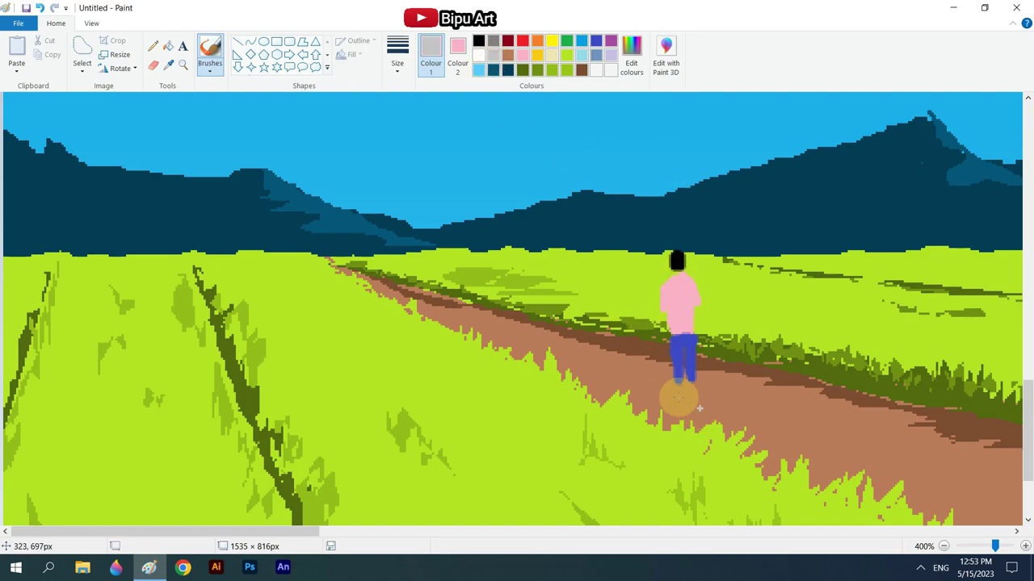
pyautogui.click(692, 388)
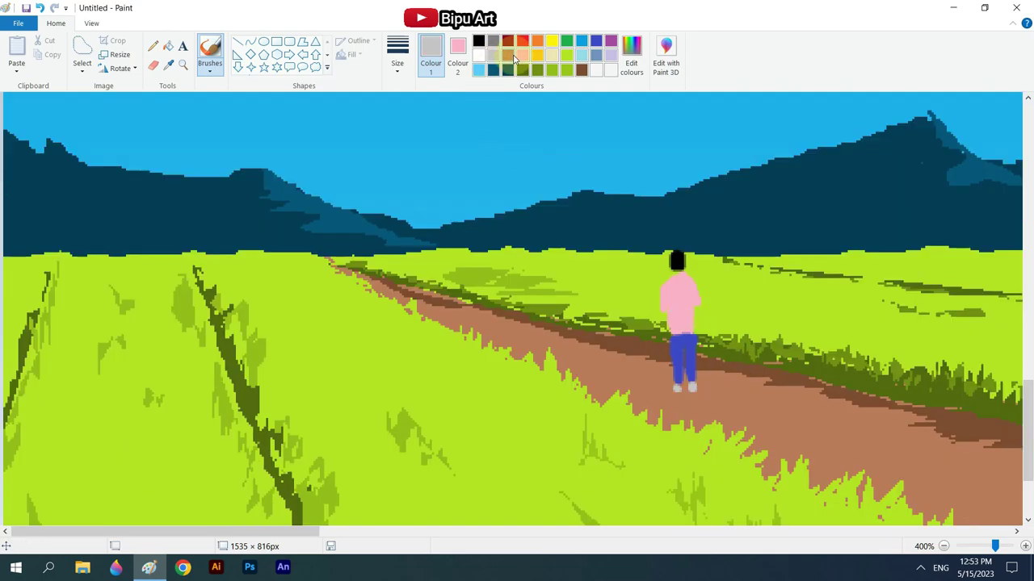
# Create a custom light peach colour and paint the figure's lower arms and hands with a thin brush
pyautogui.click(507, 54)
pyautogui.click(540, 43)
pyautogui.click(631, 56)
pyautogui.moveTo(671, 244); pyautogui.dragTo(671, 203)
pyautogui.click(384, 371)
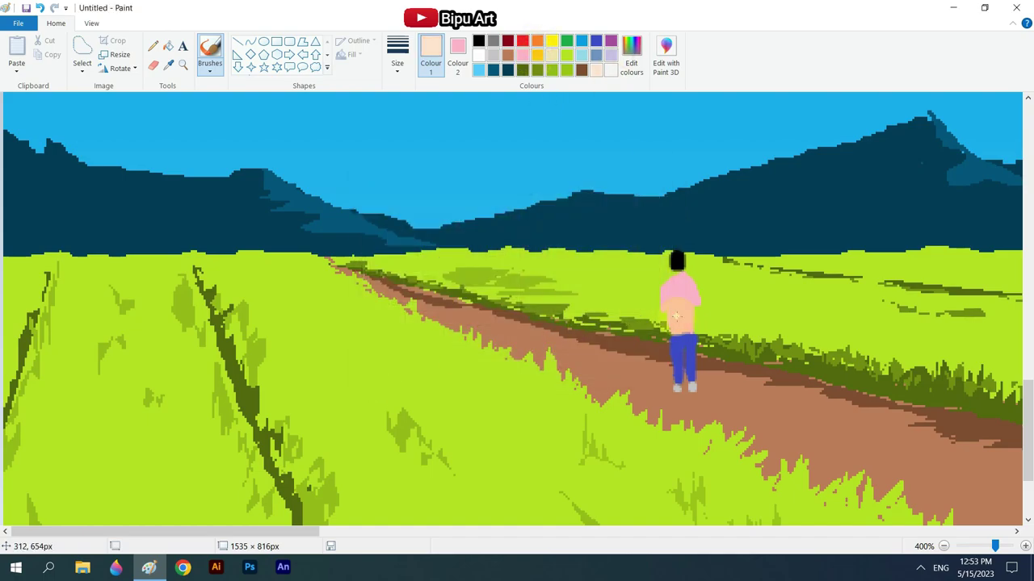
pyautogui.click(397, 57)
pyautogui.click(427, 108)
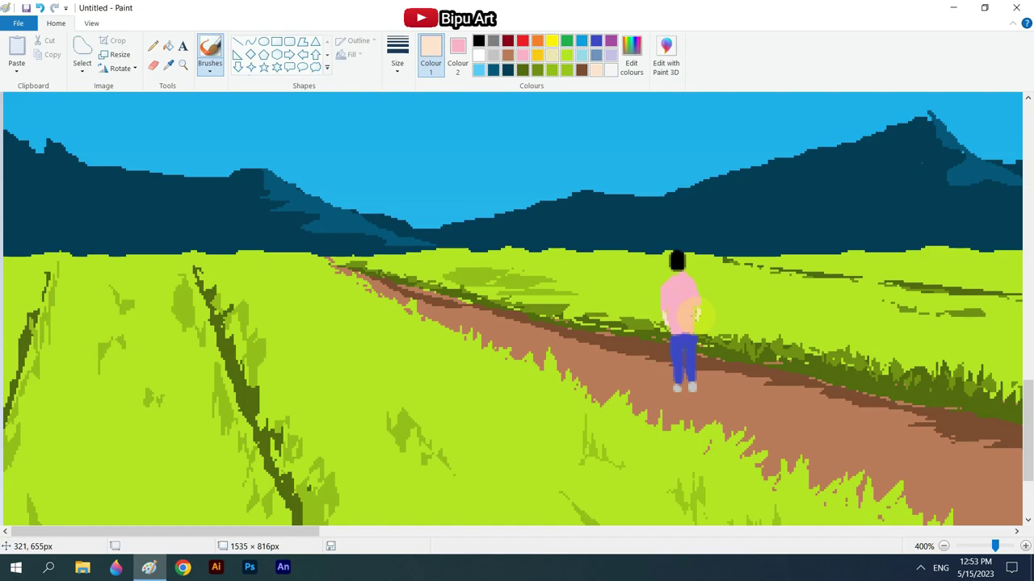
# Define a darker pink (Red 255, Green 123, Blue 166) and paint shading on the left part of the figure's shirt
pyautogui.click(522, 54)
pyautogui.click(631, 56)
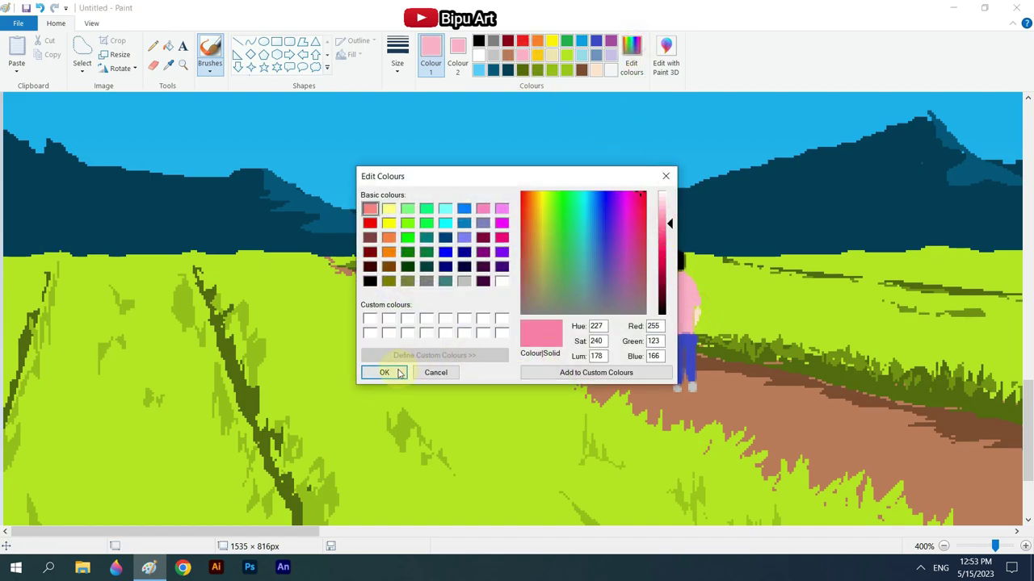
pyautogui.click(384, 372)
pyautogui.click(397, 56)
pyautogui.click(428, 130)
pyautogui.click(671, 300)
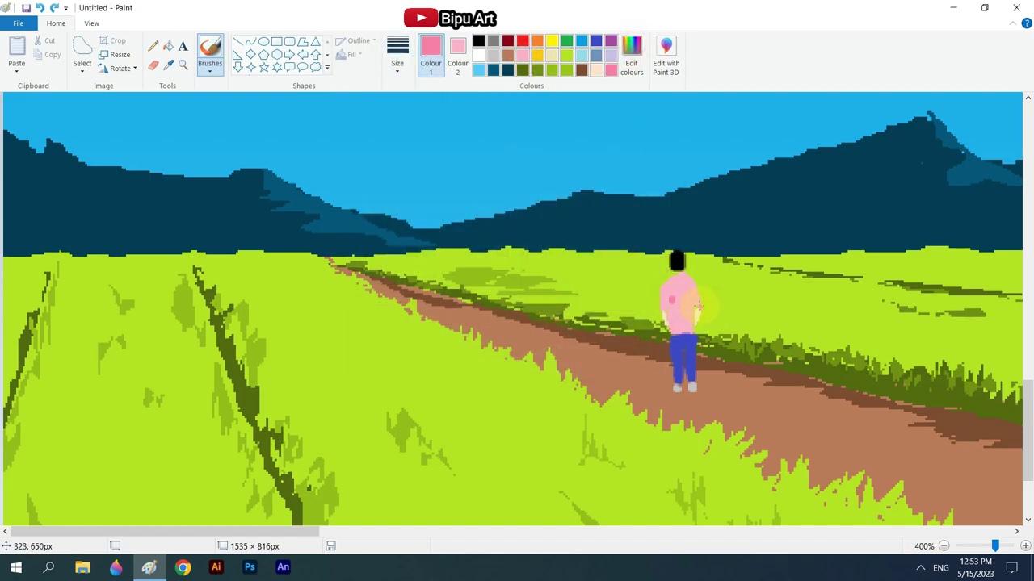
pyautogui.click(398, 57)
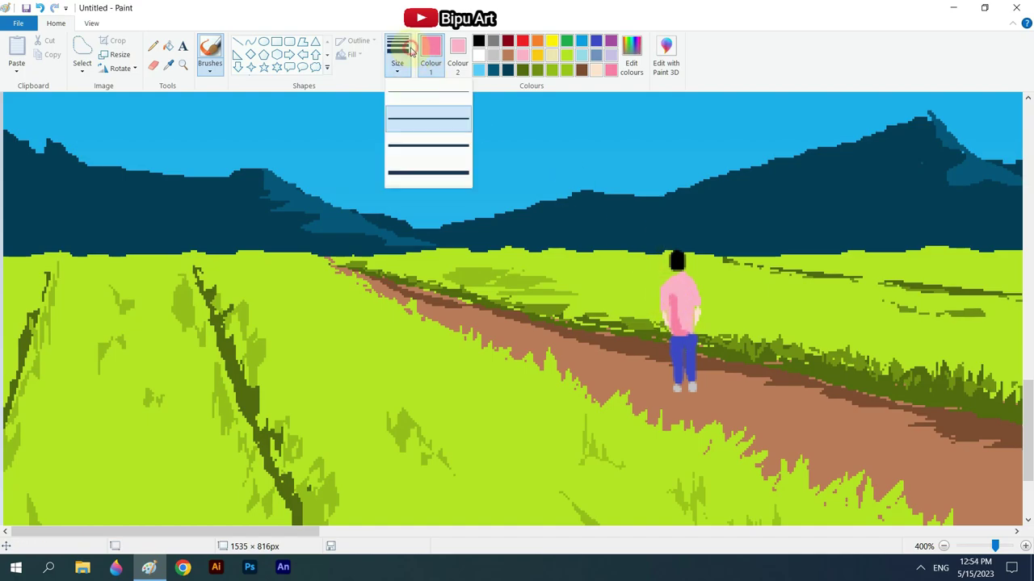
pyautogui.click(427, 108)
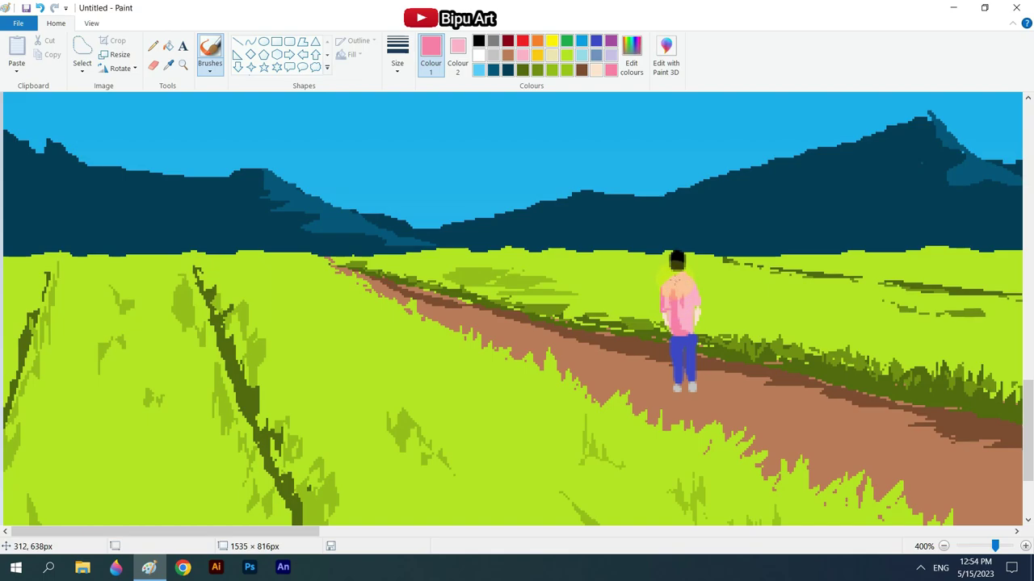
# Shade the figure's trousers with a custom very dark blue and paint a light peach brimmed hat on the head
pyautogui.click(494, 70)
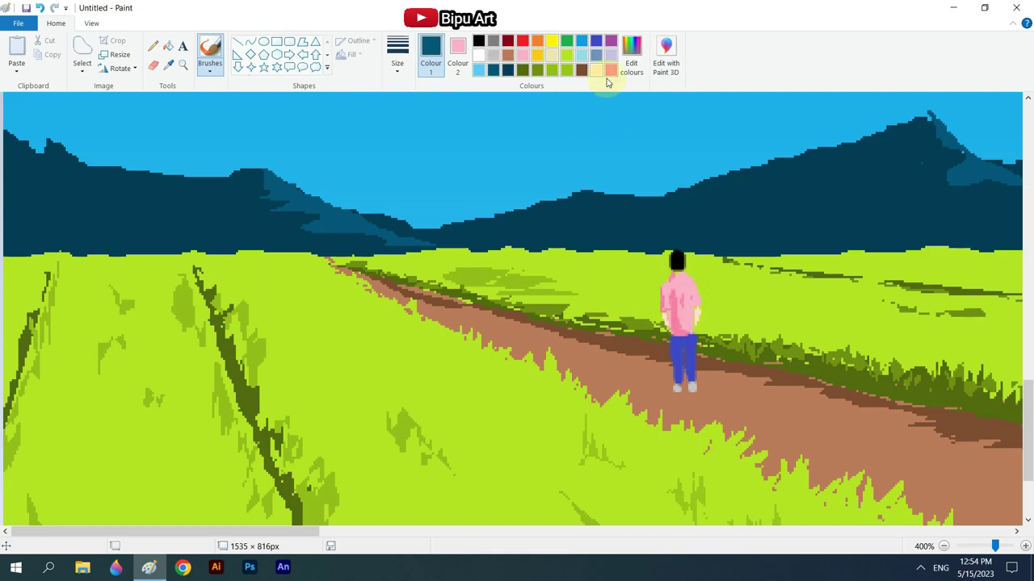
pyautogui.click(632, 63)
pyautogui.click(384, 372)
pyautogui.moveTo(674, 345)
pyautogui.mouseDown()
pyautogui.moveTo(675, 380)
pyautogui.moveTo(689, 392)
pyautogui.mouseUp()
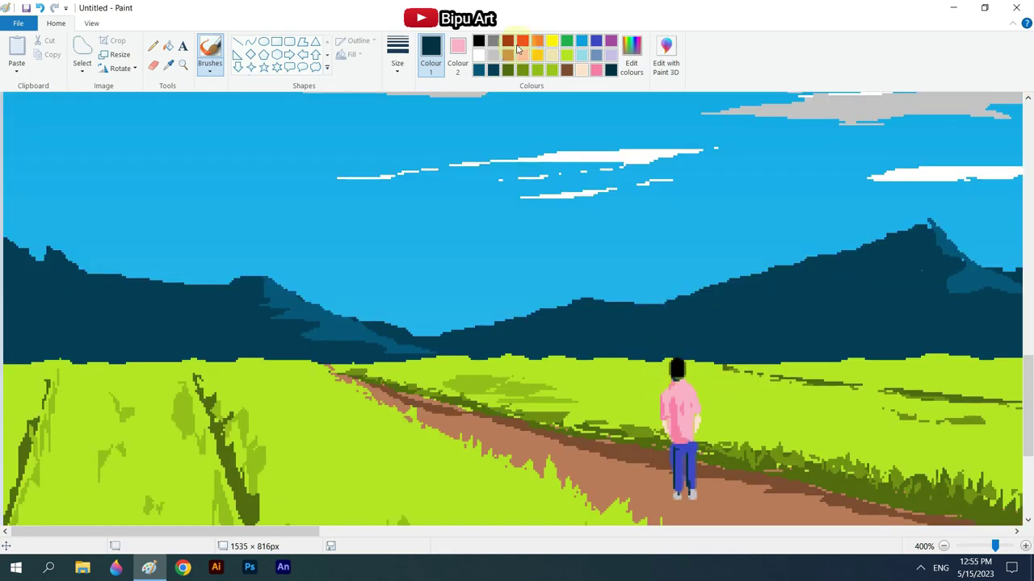
pyautogui.click(582, 70)
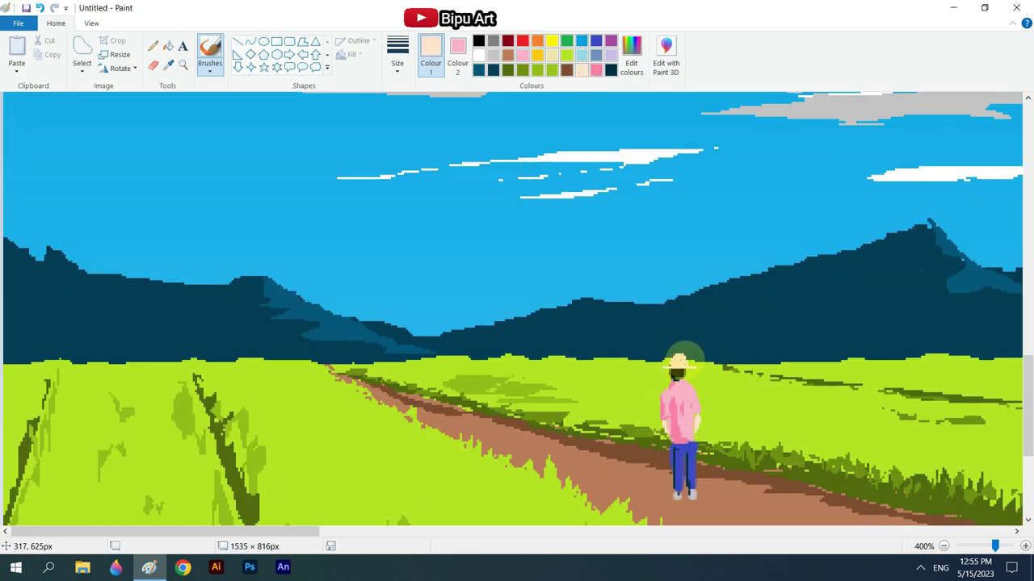
# Paint a dark brown shadow on the path, extending left from the figure's feet
pyautogui.moveTo(994, 546); pyautogui.dragTo(989, 548)
pyautogui.scroll(-5, 900, 458)
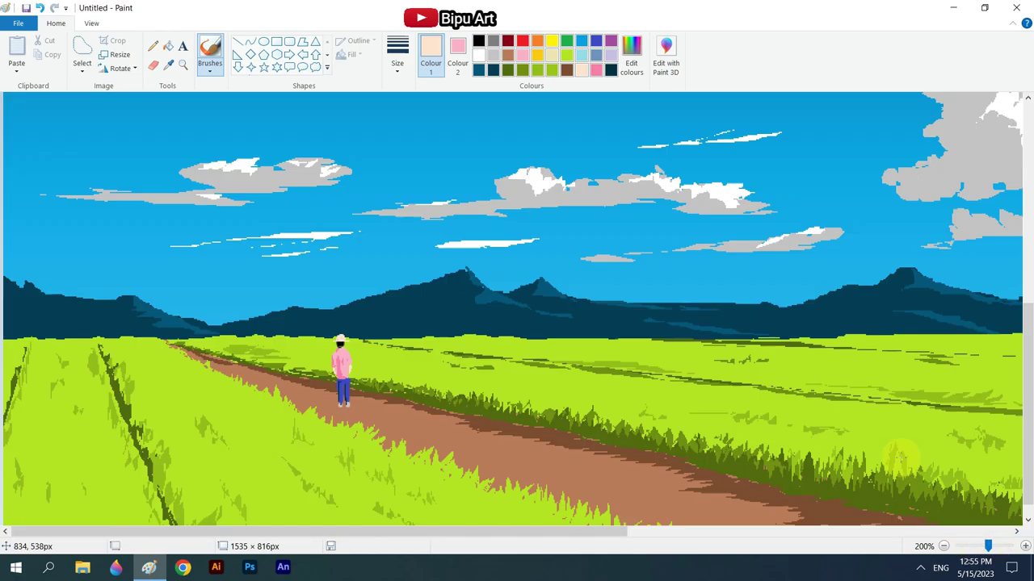
pyautogui.scroll(-1, 898, 456)
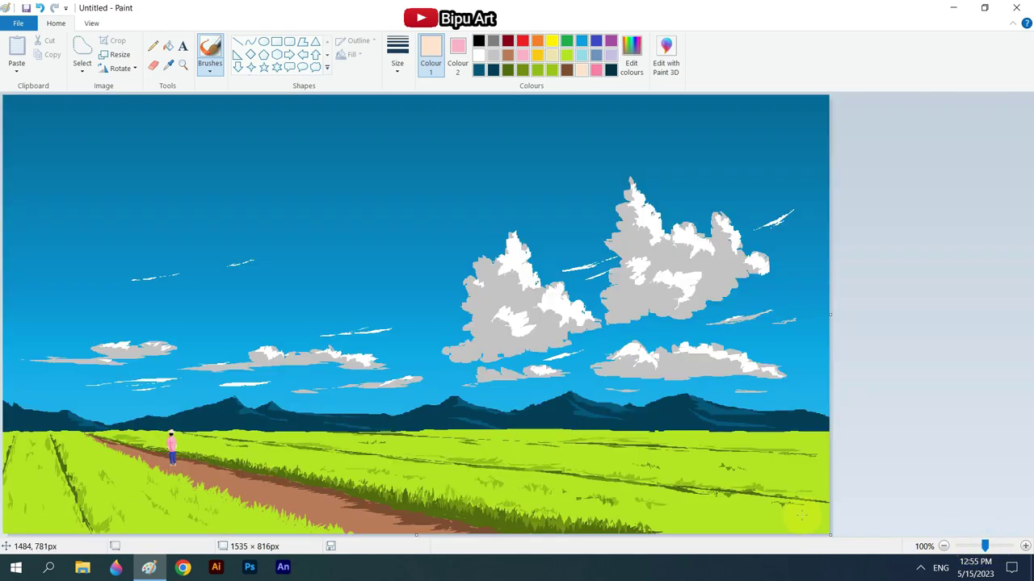
pyautogui.click(1006, 547)
pyautogui.scroll(-5, 669, 289)
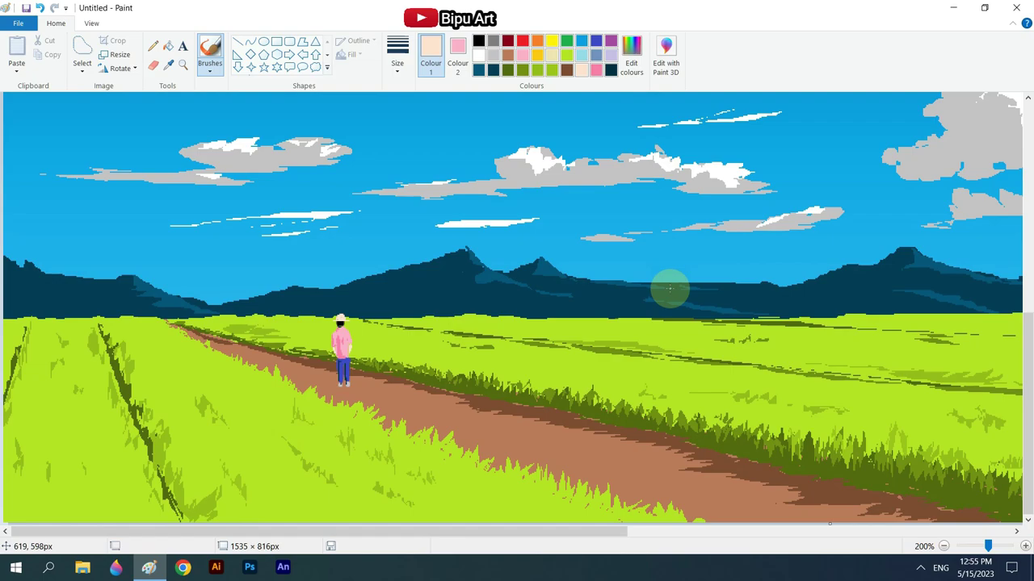
pyautogui.click(566, 71)
pyautogui.moveTo(338, 388); pyautogui.dragTo(313, 389)
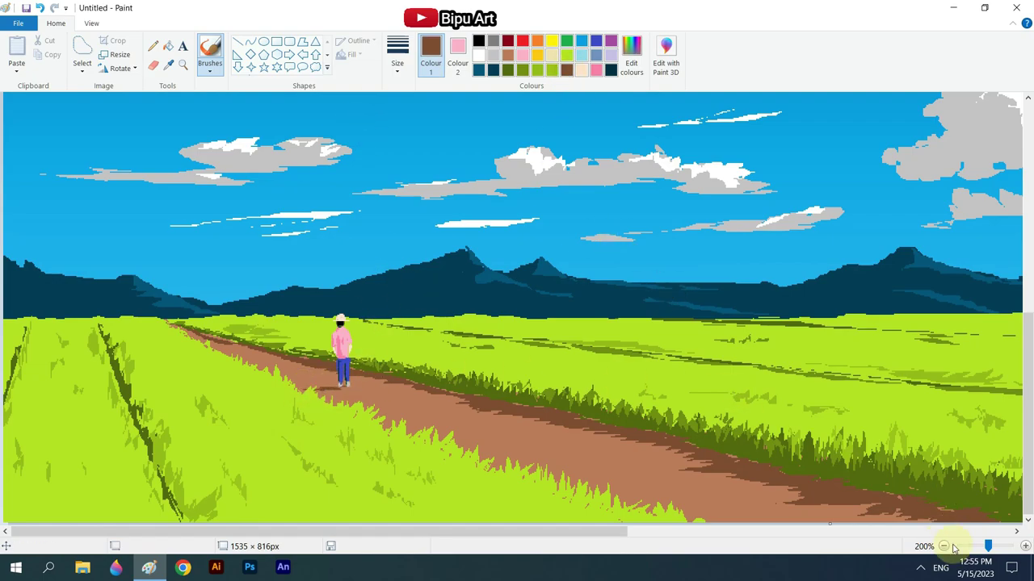
# Paint three tiny black birds in the sky between the left clouds and the central cloud
pyautogui.click(978, 547)
pyautogui.click(979, 546)
pyautogui.click(986, 547)
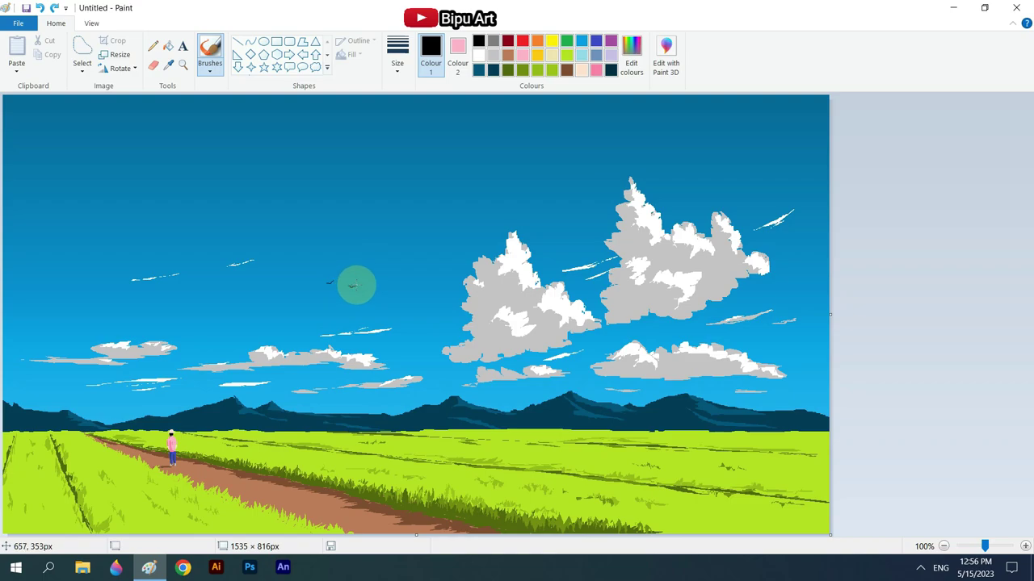
pyautogui.click(329, 300)
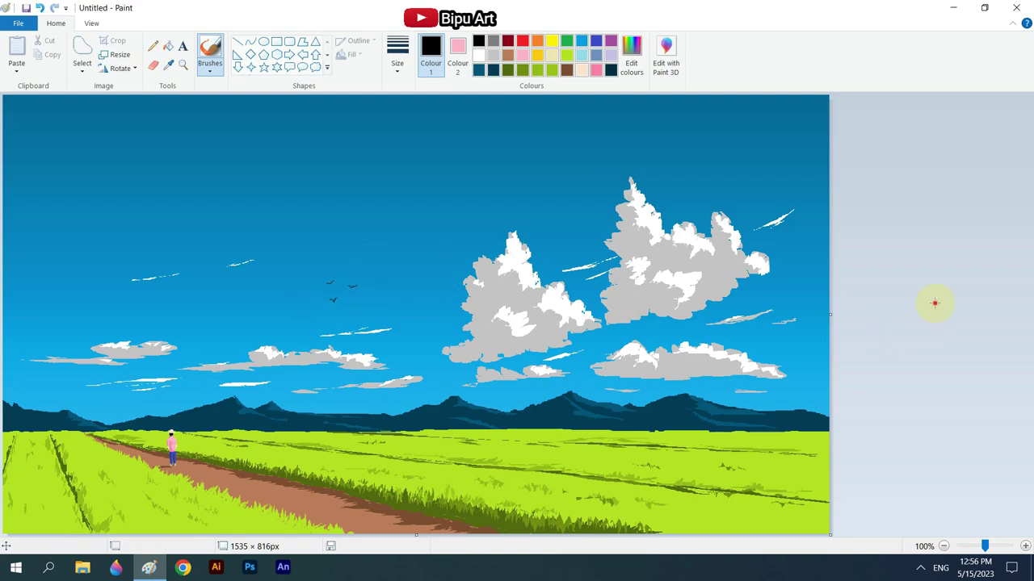
# Add the signature "Bipu Art" in white Segoe Script, size 11, in the painting's bottom-right corner
pyautogui.click(479, 56)
pyautogui.click(182, 44)
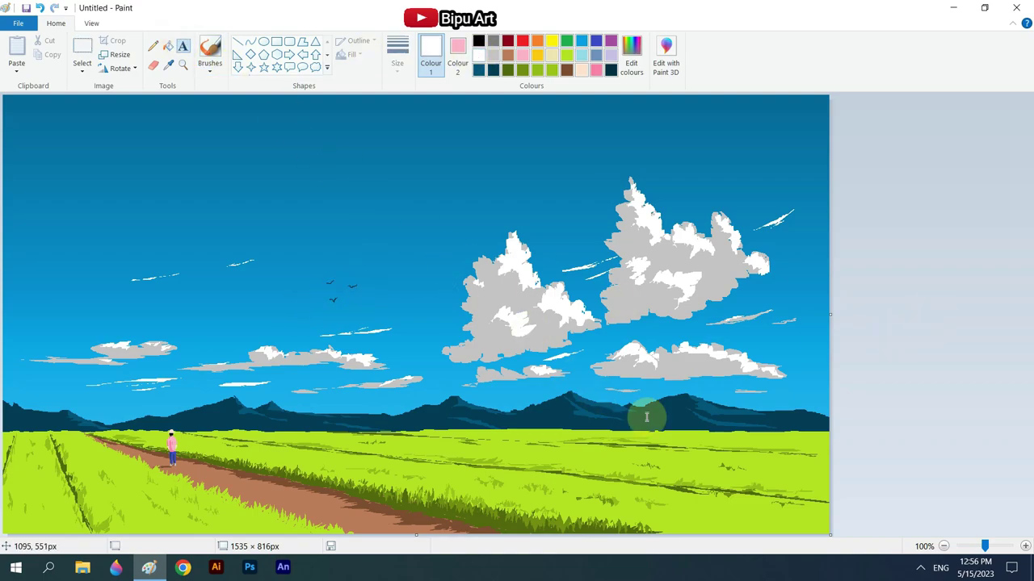
pyautogui.click(764, 516)
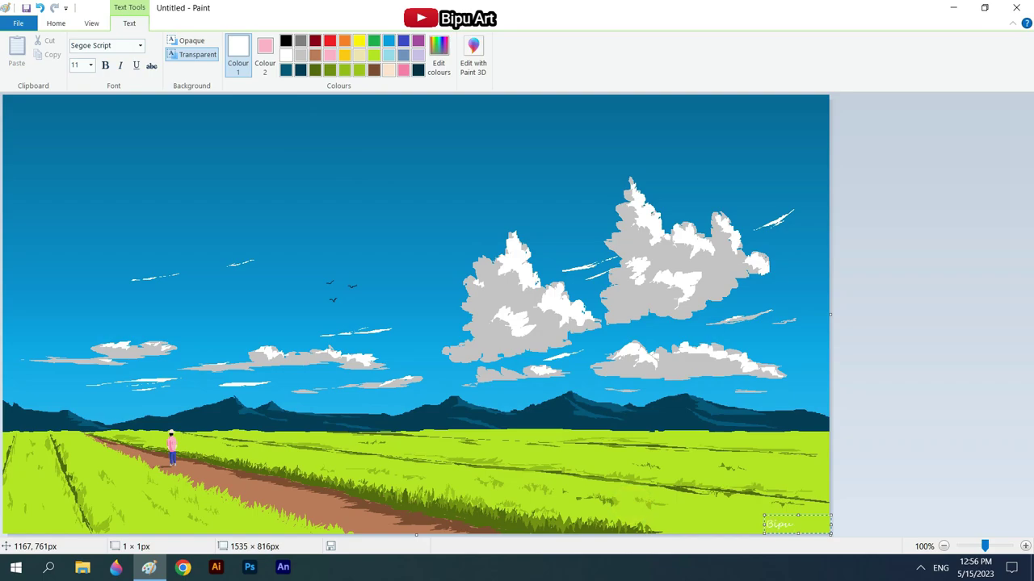
pyautogui.click(778, 522)
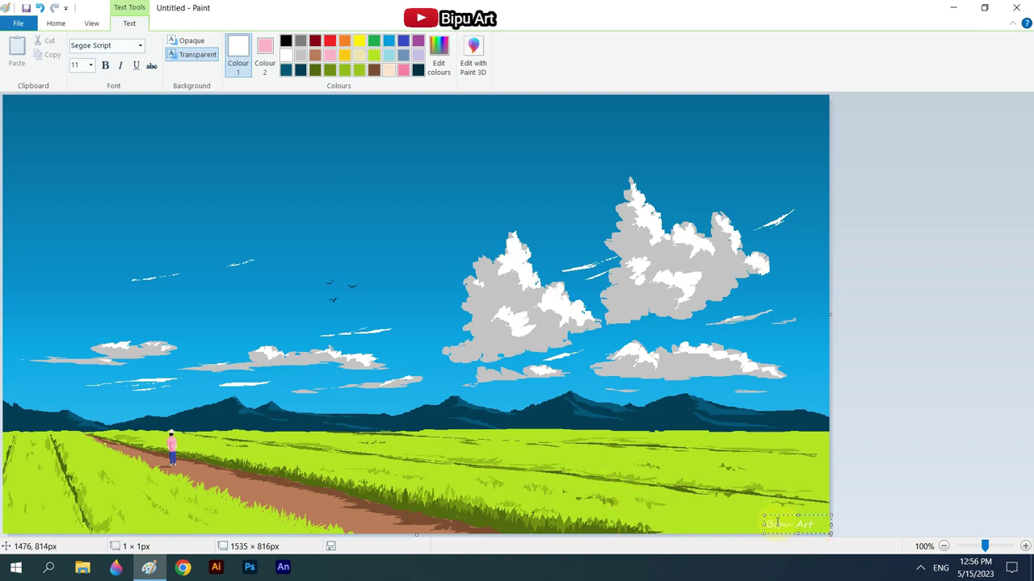
pyautogui.moveTo(764, 516); pyautogui.dragTo(771, 514)
pyautogui.click(919, 457)
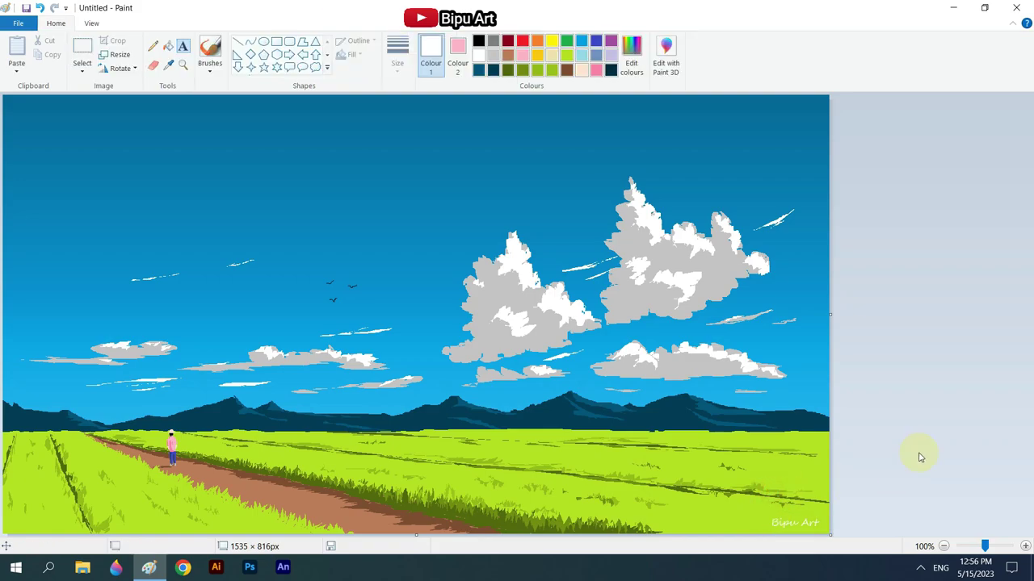